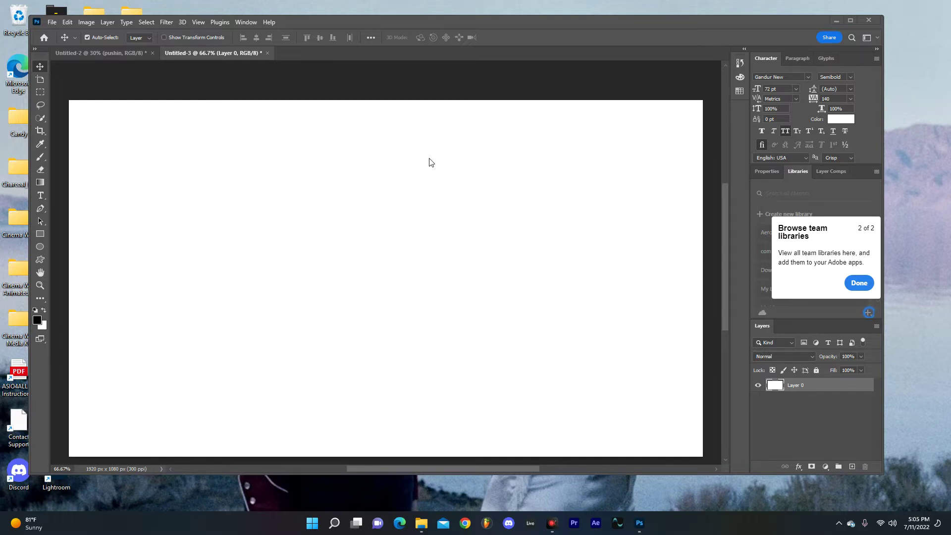
Add a new empty Layer 1 above the white background layer
click(40, 93)
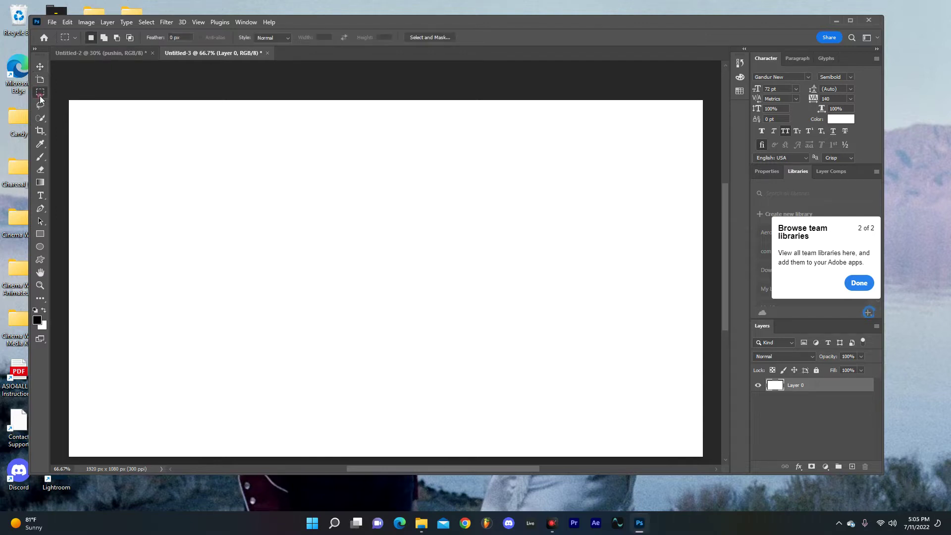
right_click(147, 152)
click(820, 425)
click(853, 467)
right_click(420, 294)
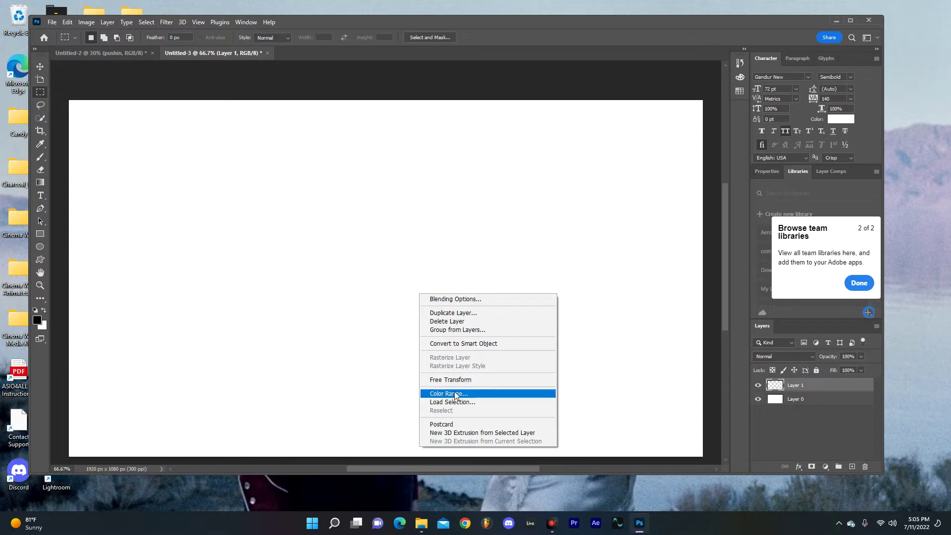
click(387, 350)
Select the whole canvas and fill it with solid black
drag(111, 170, 556, 299)
right_click(276, 63)
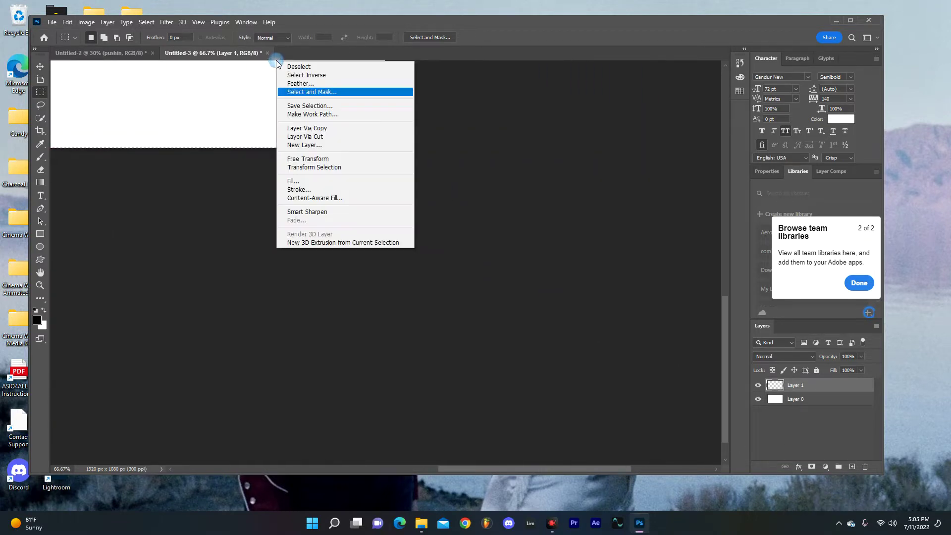
click(311, 182)
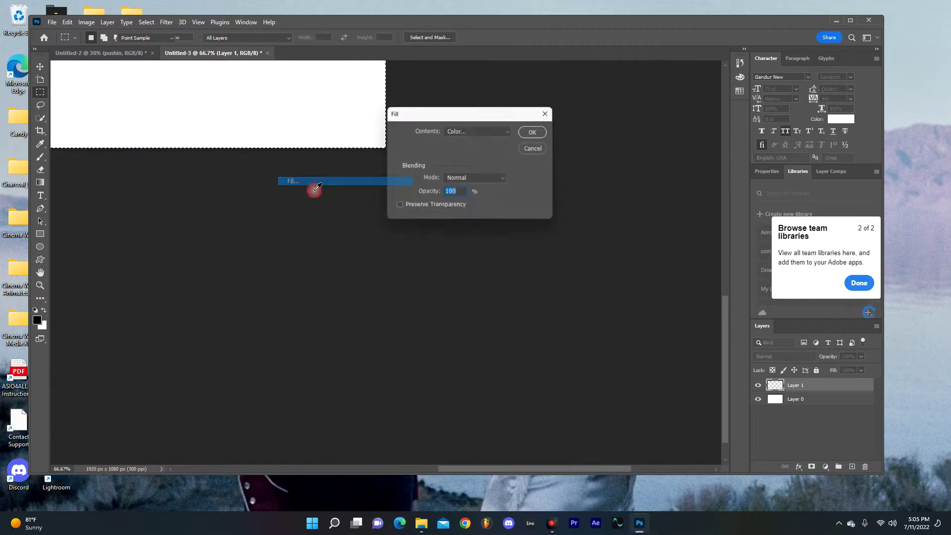
click(500, 132)
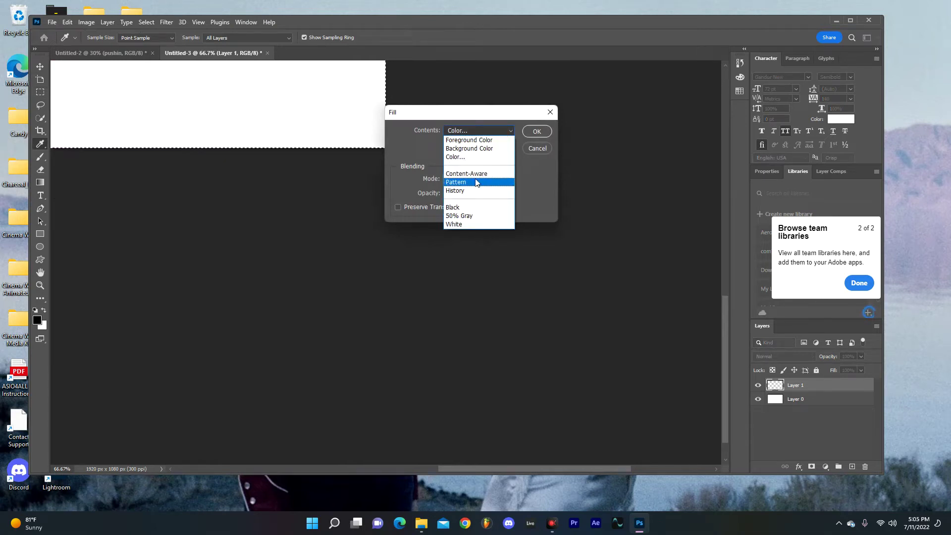
click(472, 207)
click(542, 130)
Deselect the canvas and pan the black canvas back into view
key(m)
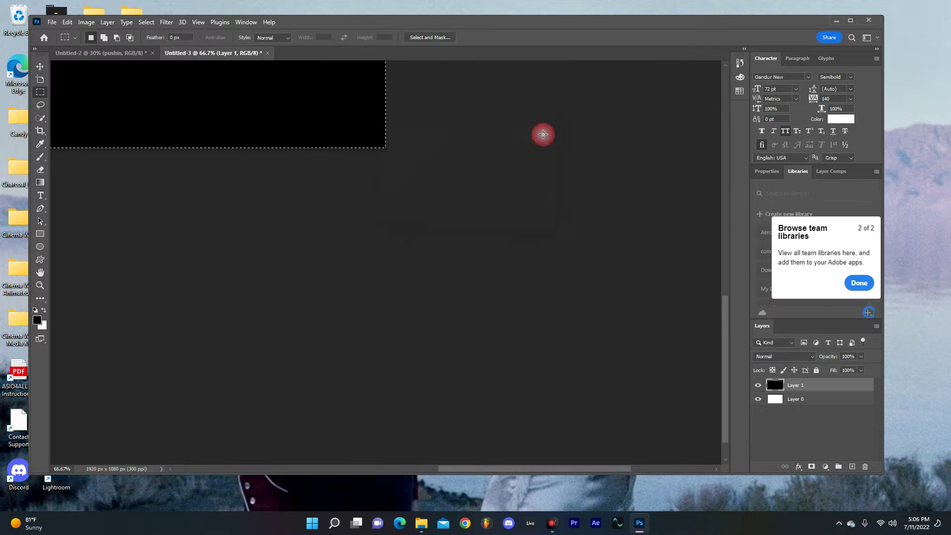
right_click(266, 127)
click(287, 130)
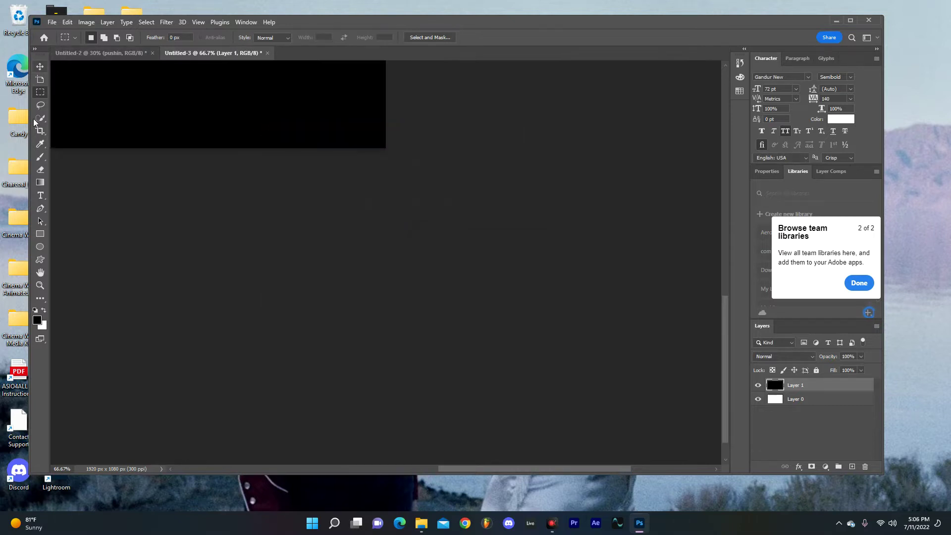
click(42, 274)
drag(123, 159, 461, 401)
Zoom to 30% and type the word TEMPLATE on the black canvas
click(61, 469)
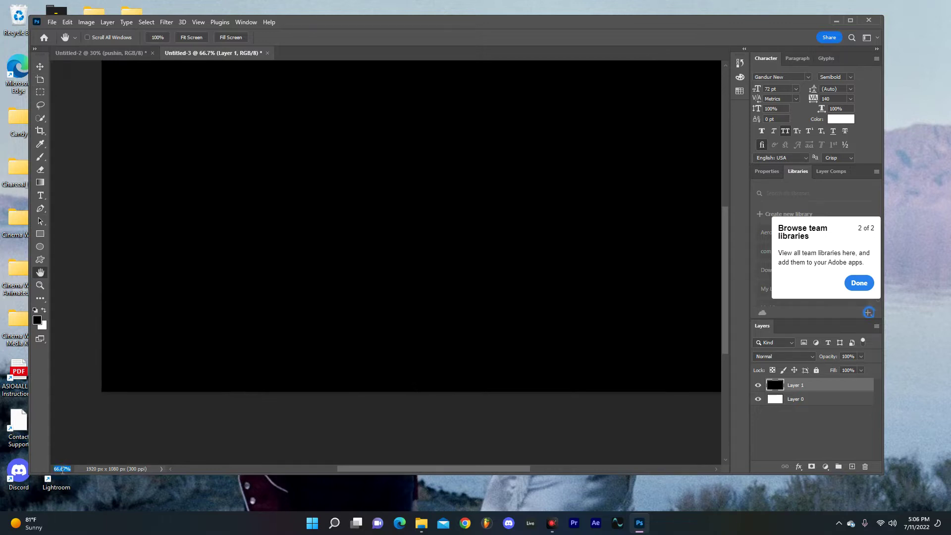
text(30)
key(Return)
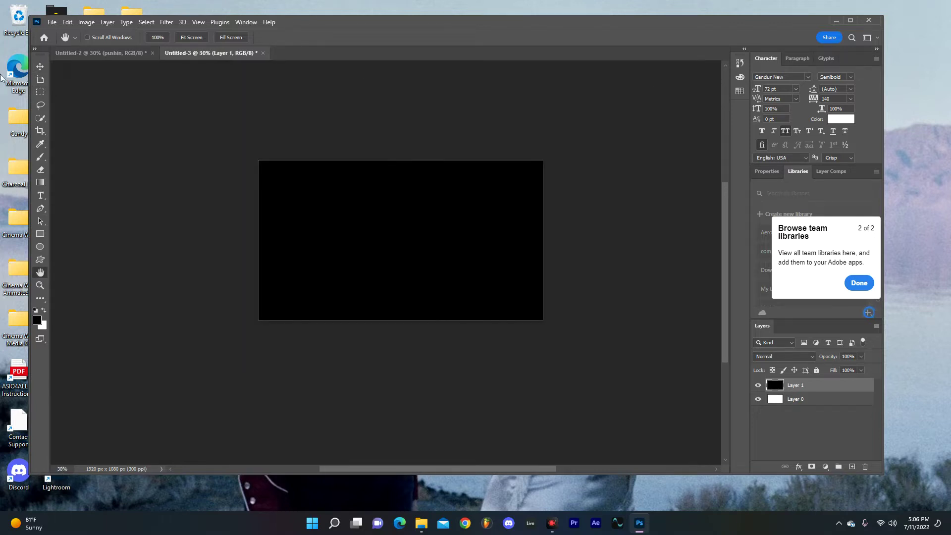
click(41, 66)
click(42, 196)
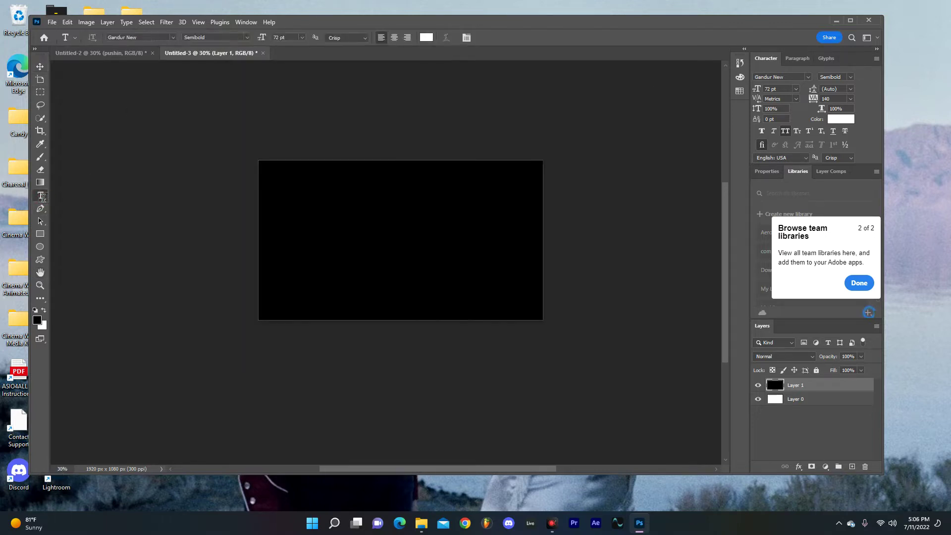
click(363, 250)
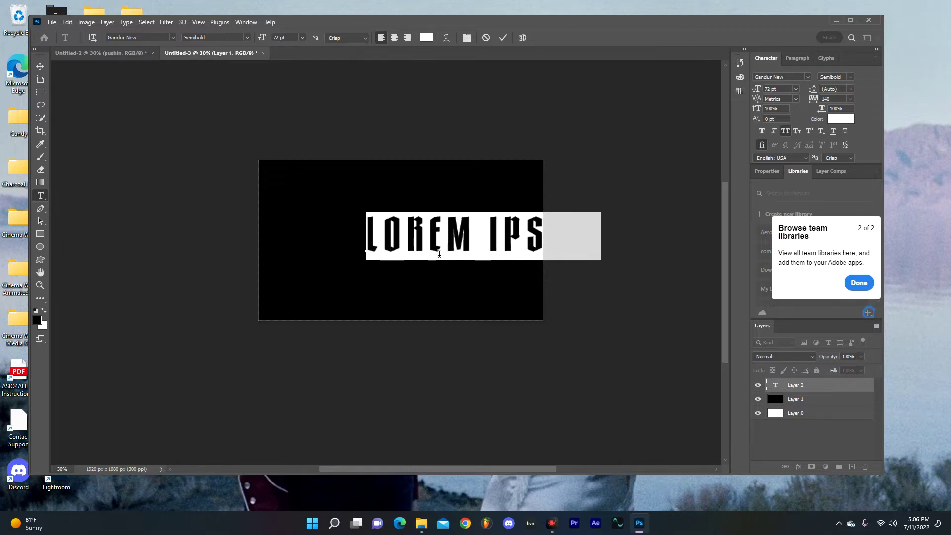
text(TEMPLATE)
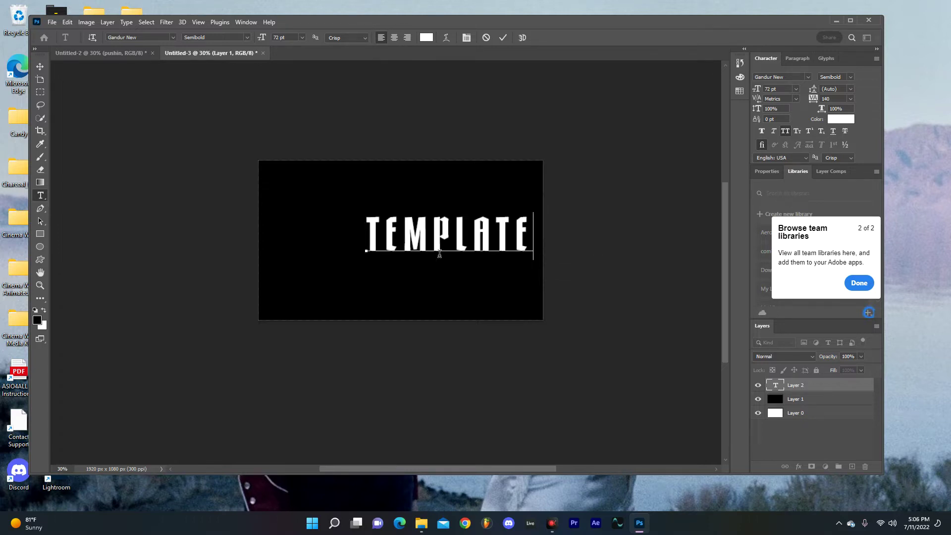
click(40, 72)
Select the template layer with Layer 1 and align their horizontal centres
drag(782, 393, 822, 408)
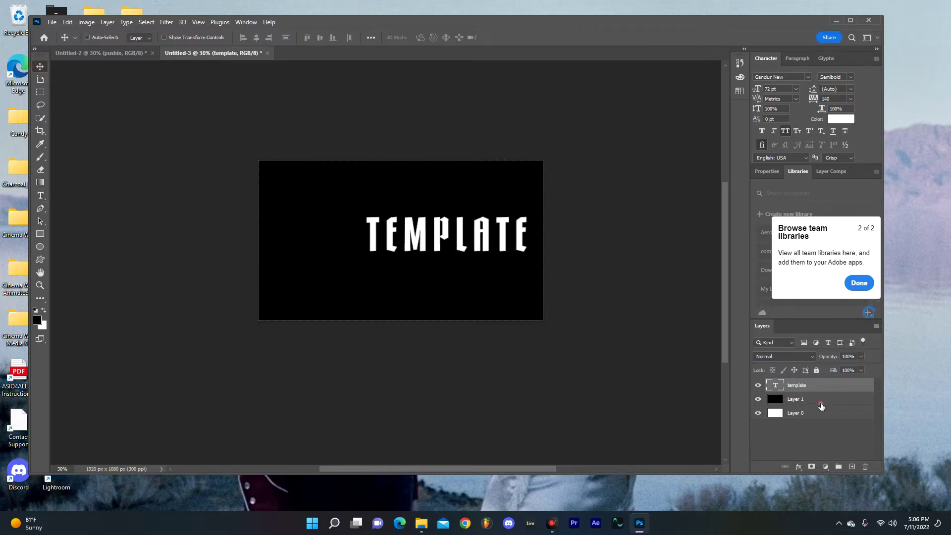
shift+click(820, 402)
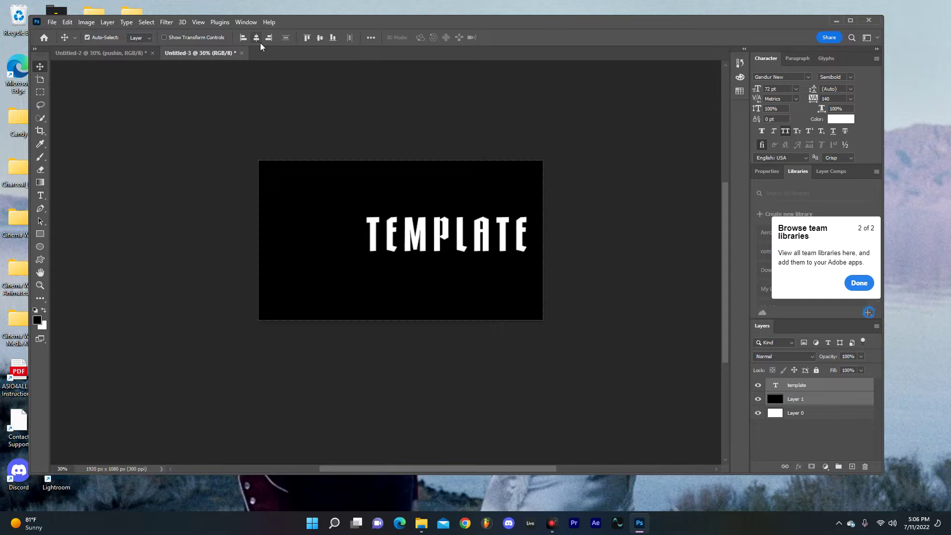
click(807, 386)
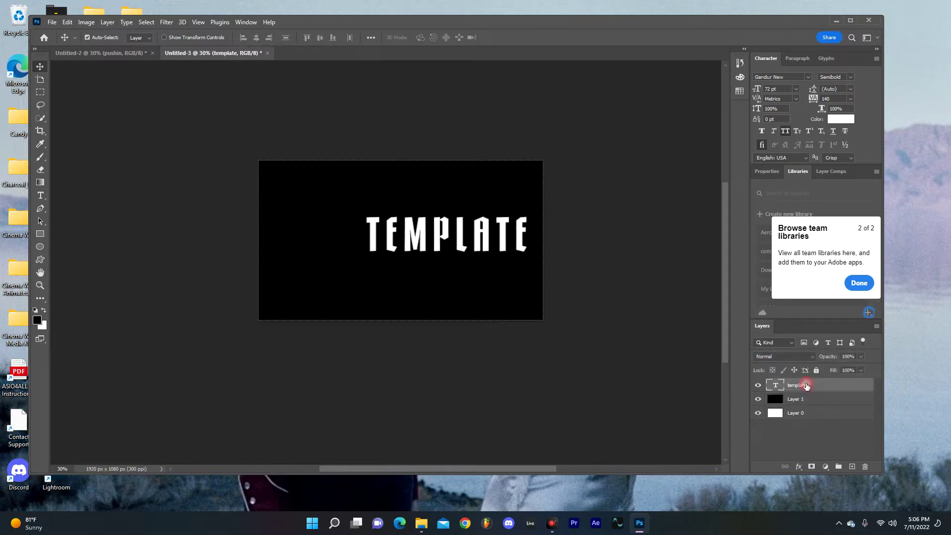
ctrl+click(813, 403)
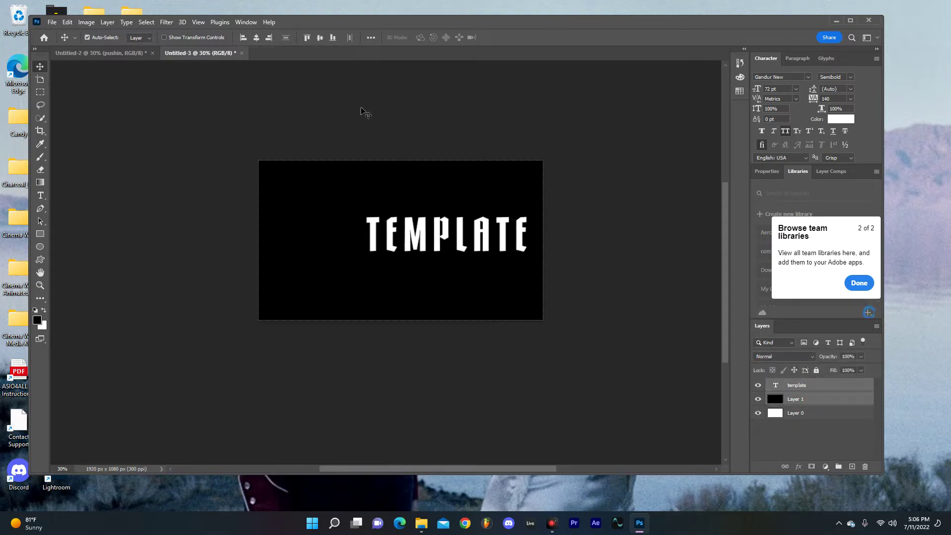
click(257, 38)
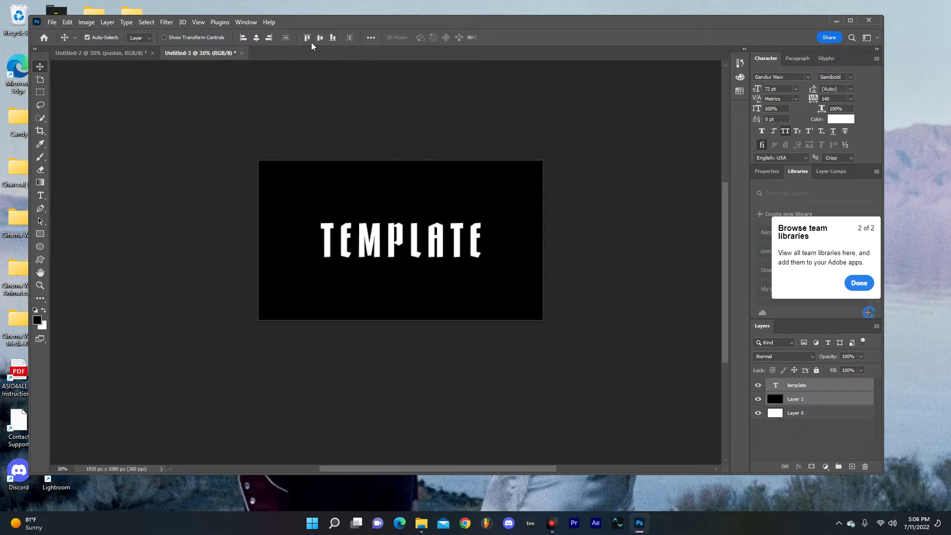
Type a new MUSIC VIDEO text line above TEMPLATE
click(680, 388)
click(40, 195)
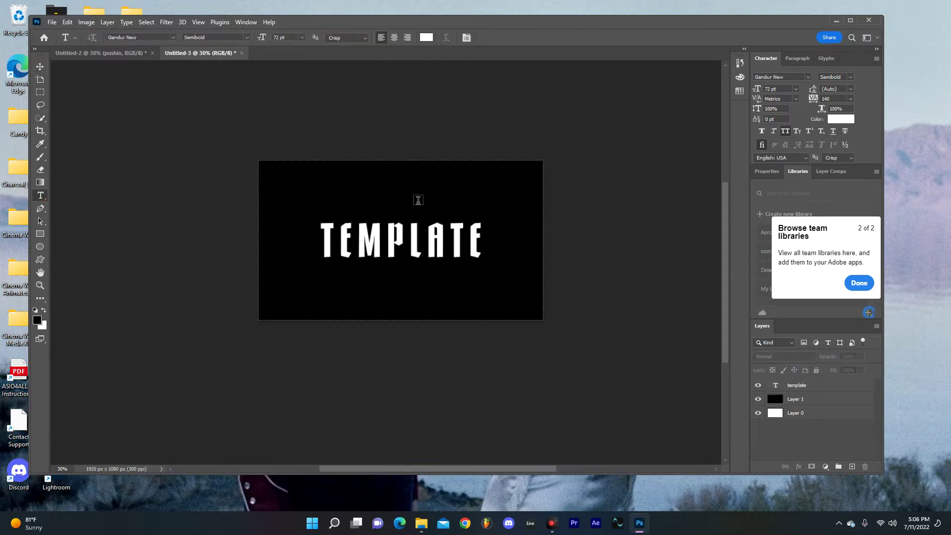
click(375, 208)
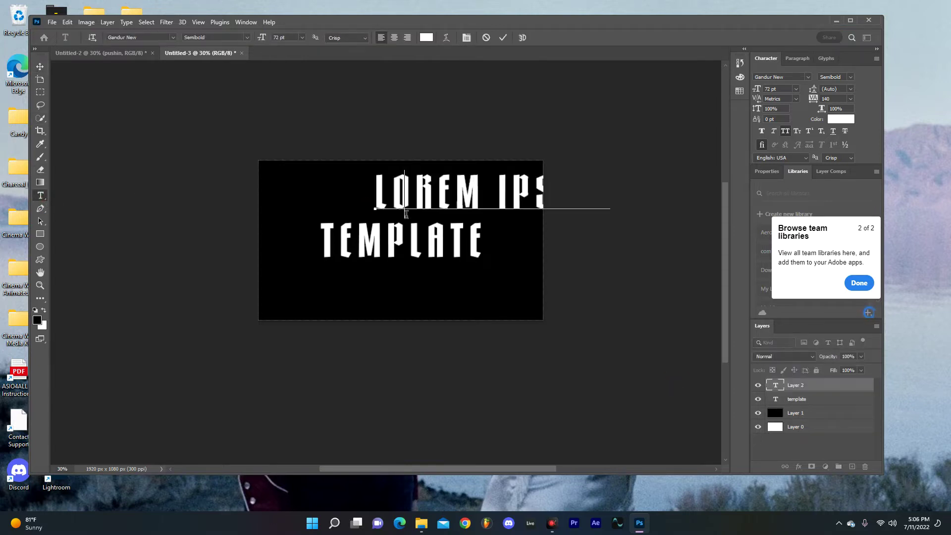
text(MUSIC U)
text(IDEO)
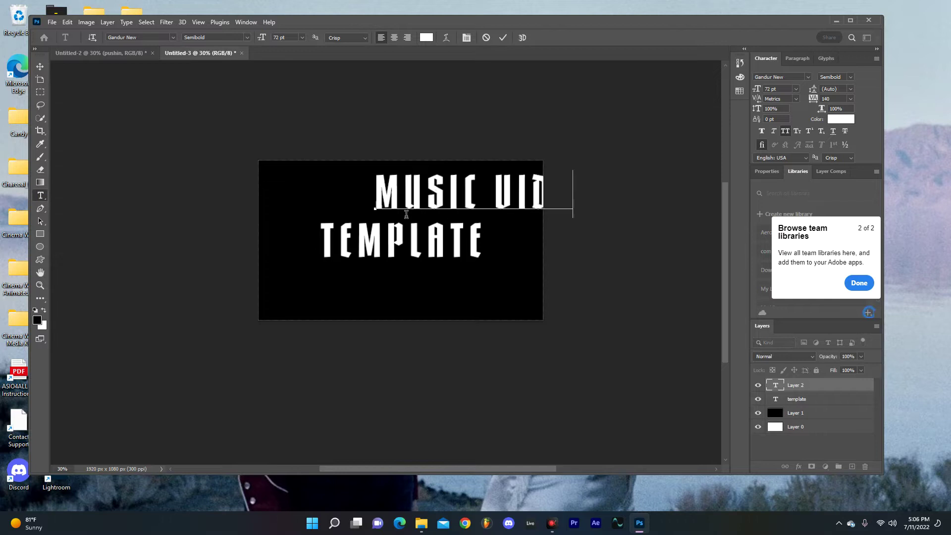
Make MUSIC VIDEO Gandur New Light 24 pt and centre it above TEMPLATE
triple_click(441, 201)
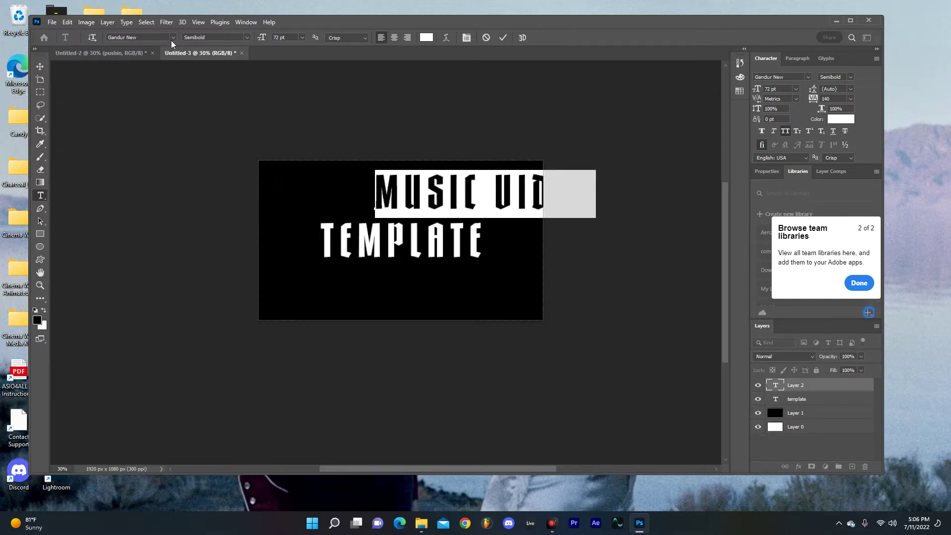
click(230, 37)
click(235, 45)
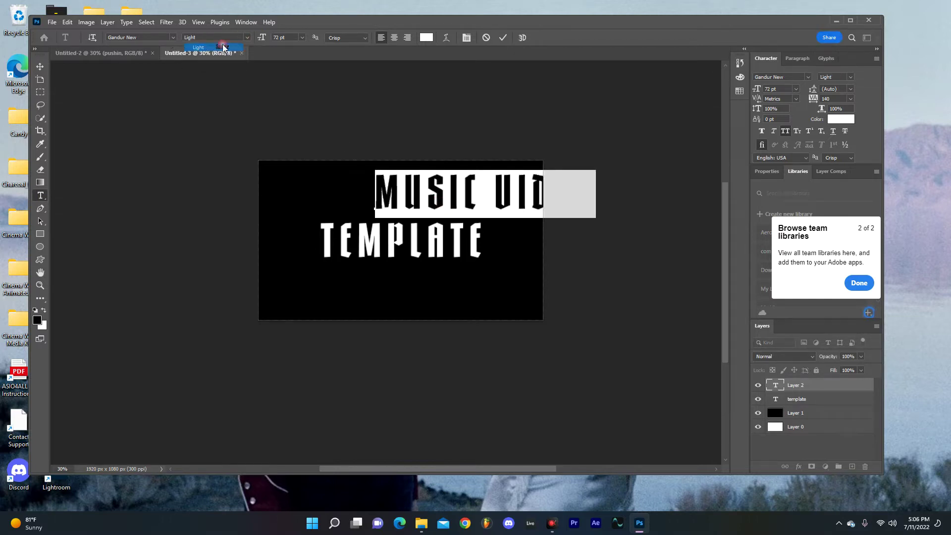
click(302, 38)
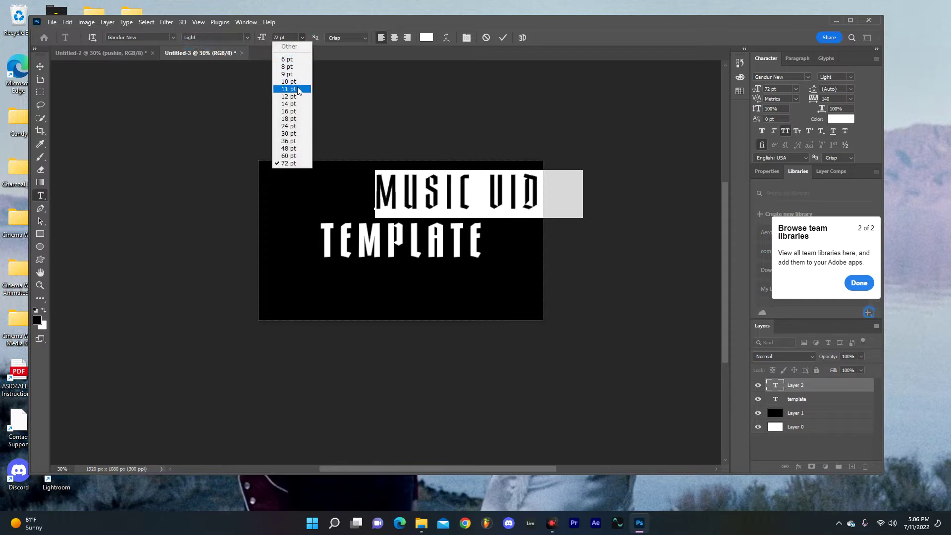
click(294, 126)
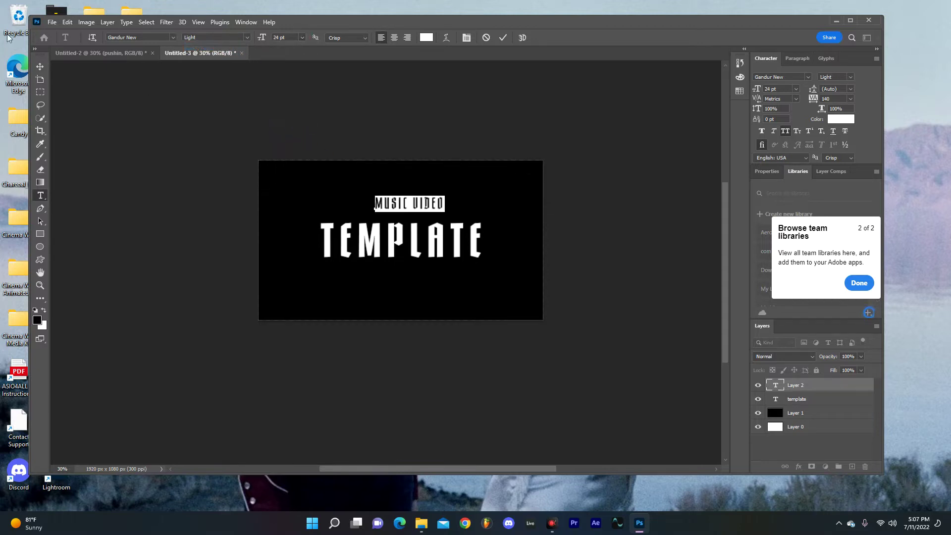
click(40, 66)
mouse_move(404, 209)
mouse_down()
mouse_move(385, 211)
mouse_move(399, 220)
mouse_move(402, 212)
mouse_up()
Duplicate the MUSIC VIDEO layer and move the copy below TEMPLATE
click(852, 442)
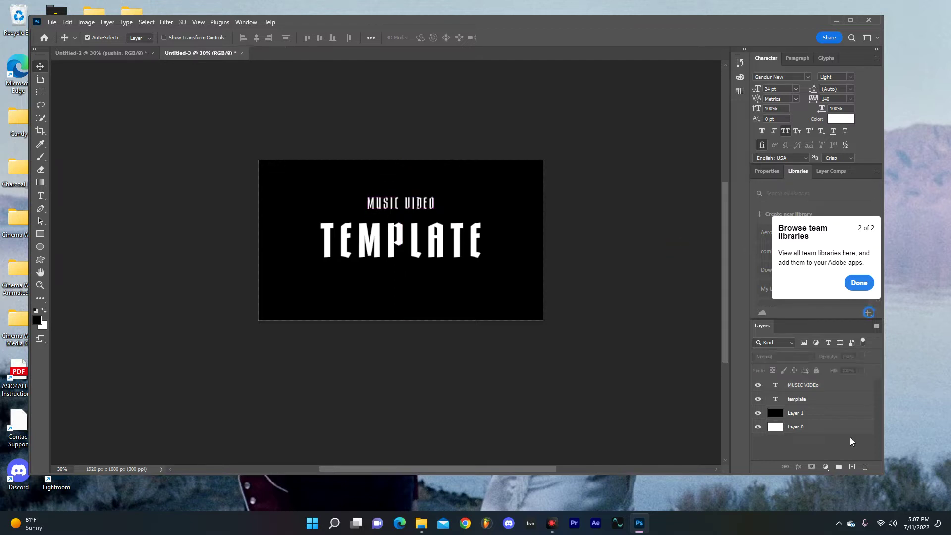
drag(817, 390, 845, 465)
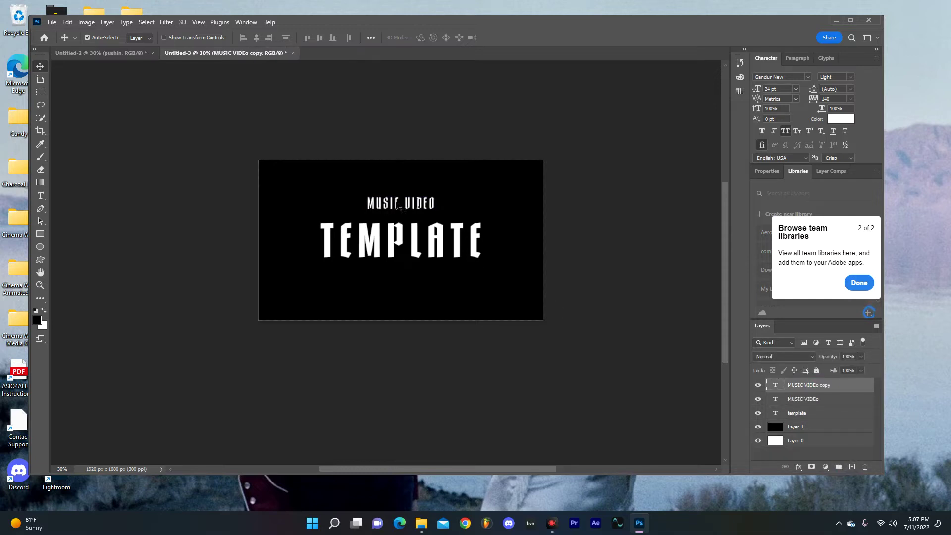
drag(401, 208, 407, 283)
Retype the copy as 'DIRECTED BY CINEMA WIRE' and centre it beneath TEMPLATE
double_click(417, 277)
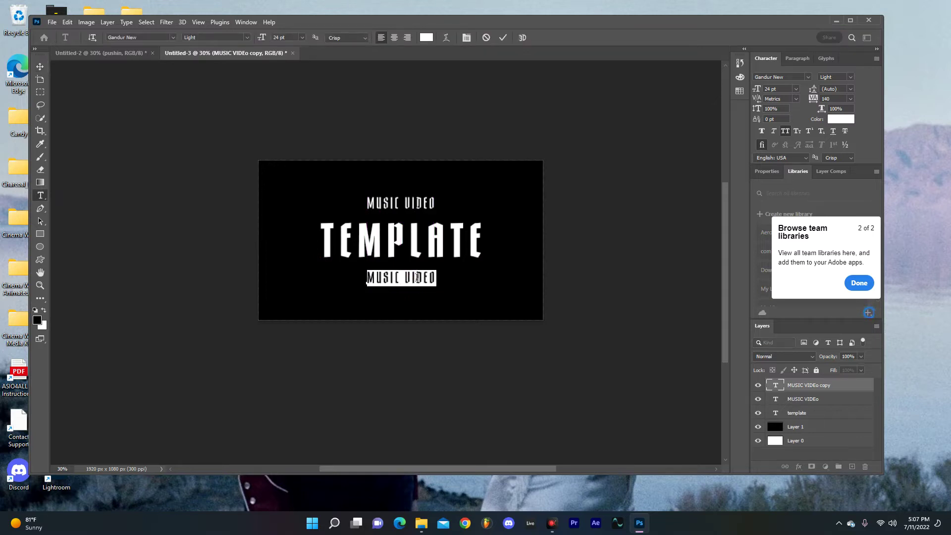
text(DIRECTED BY C)
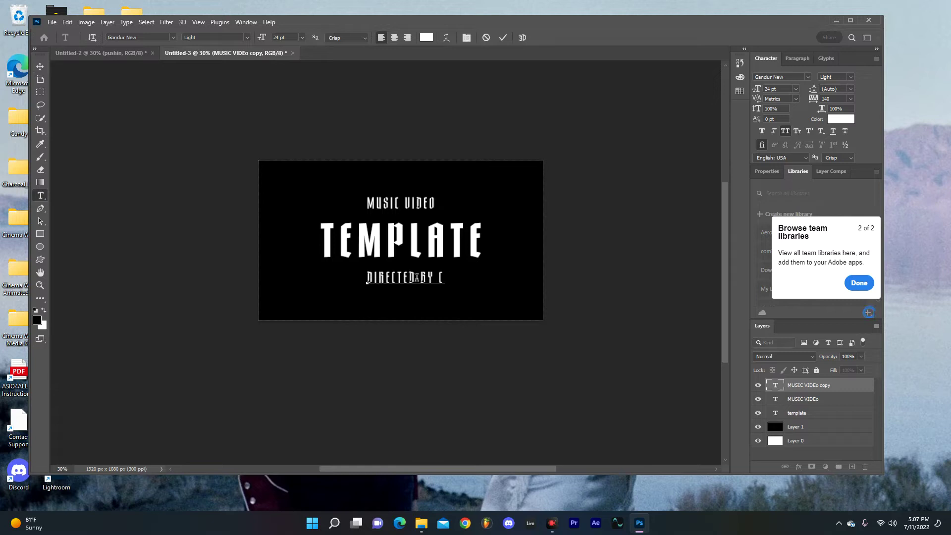
text(INEMA WIRE)
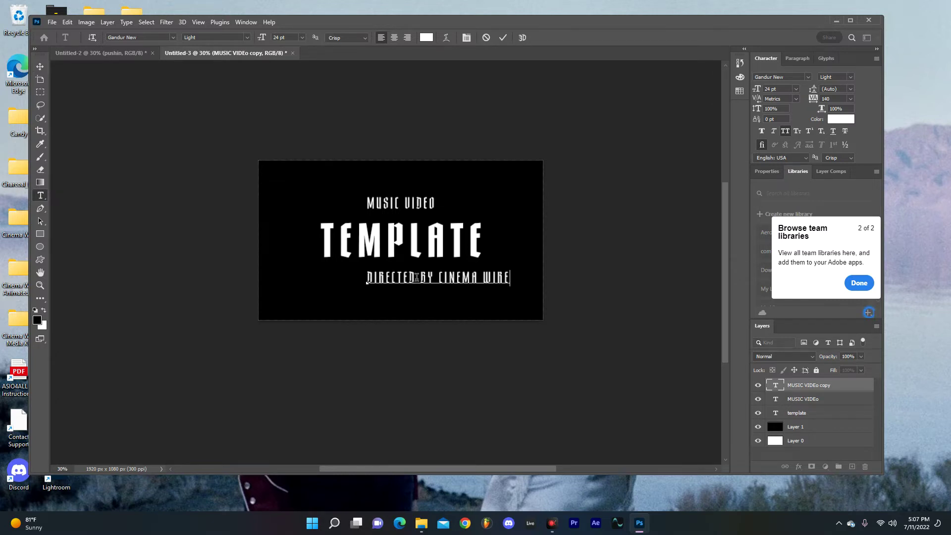
click(648, 334)
key(v)
drag(459, 279, 421, 279)
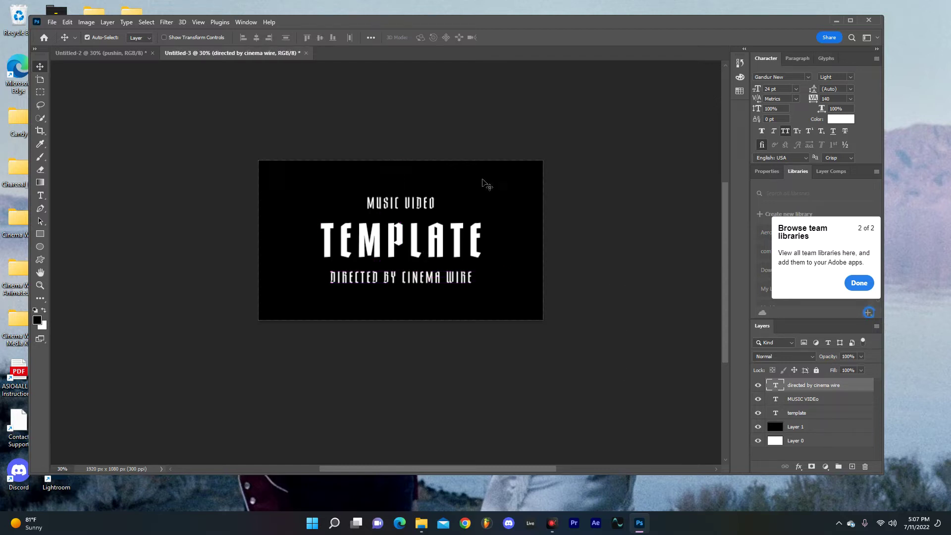
click(410, 98)
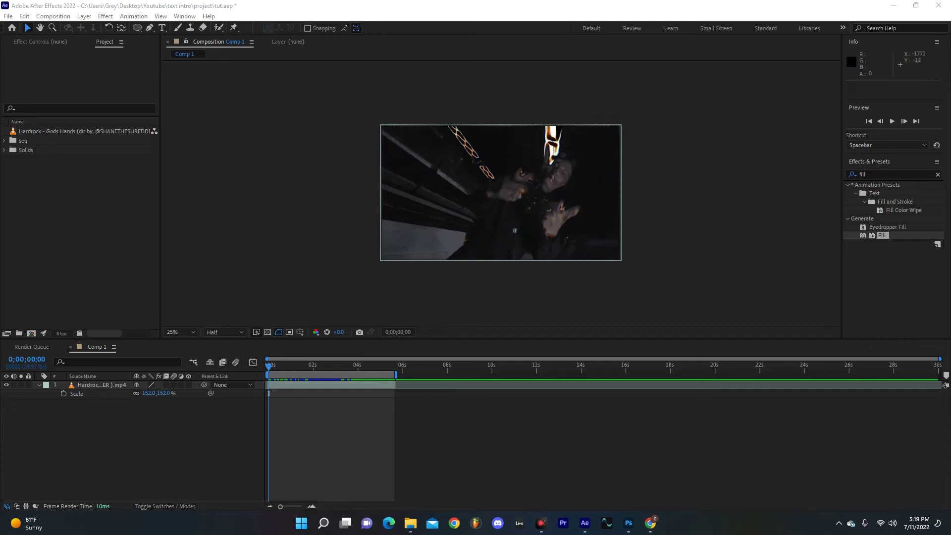
Drag Untitled-3.psd from the working files folder into the Project panel
mouse_move(272, 371)
mouse_down()
mouse_move(390, 390)
mouse_move(279, 387)
mouse_up()
click(419, 530)
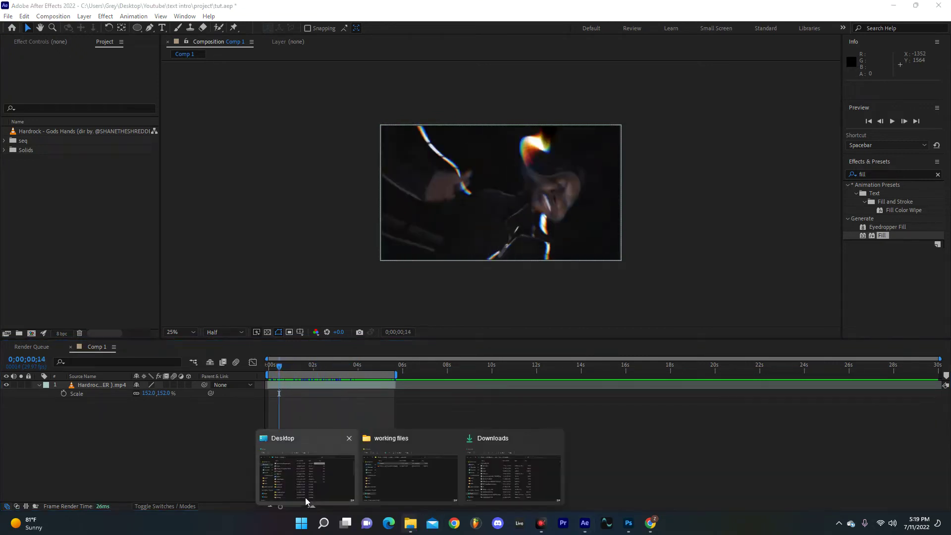
click(397, 480)
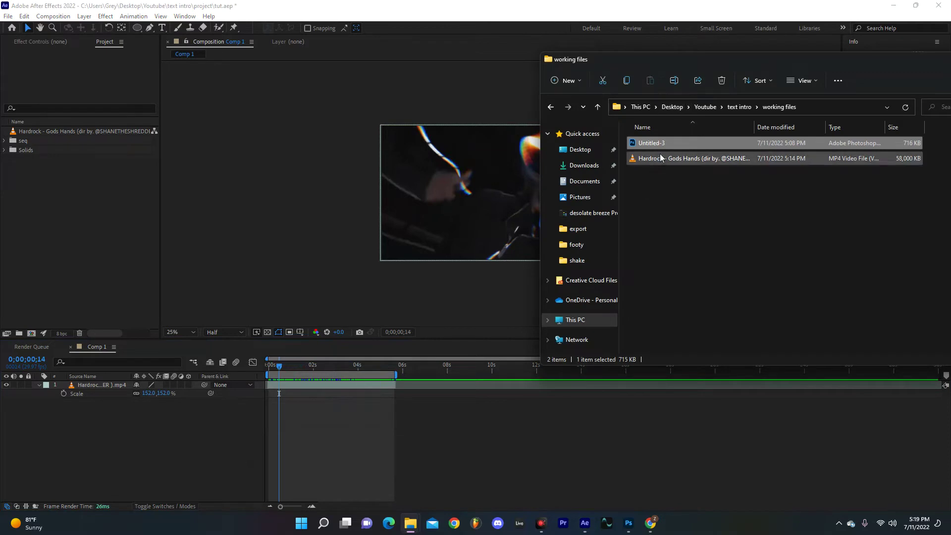
drag(662, 147, 70, 225)
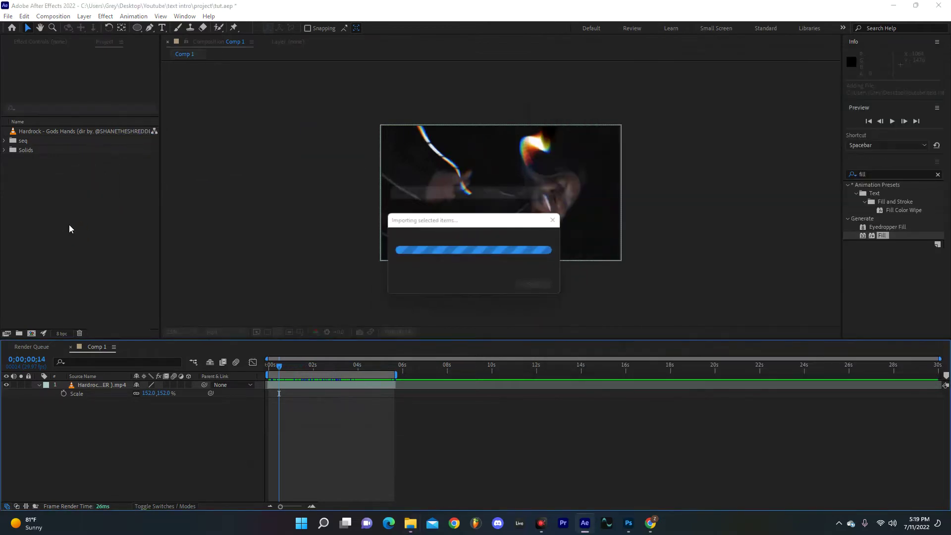
Set the import kind to Composition - Retain Layer Sizes
click(522, 205)
click(487, 213)
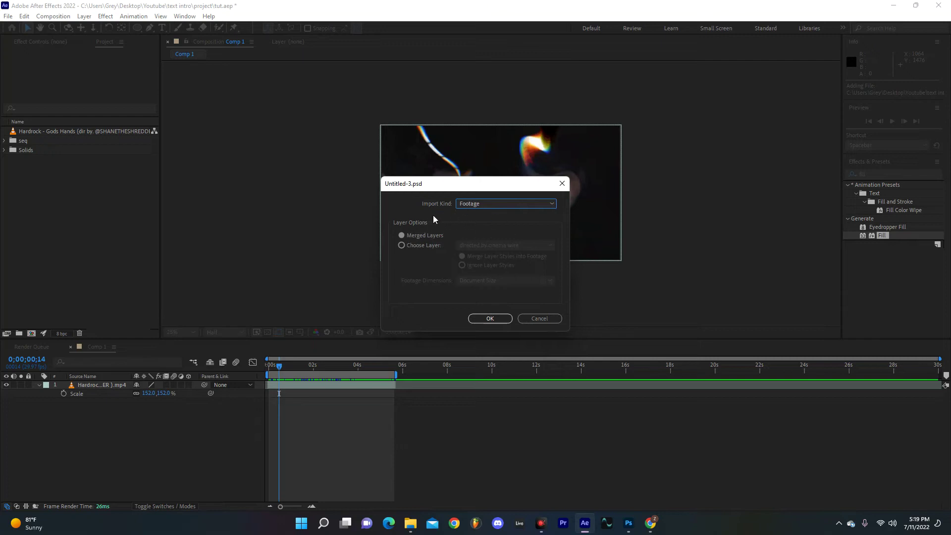
click(476, 204)
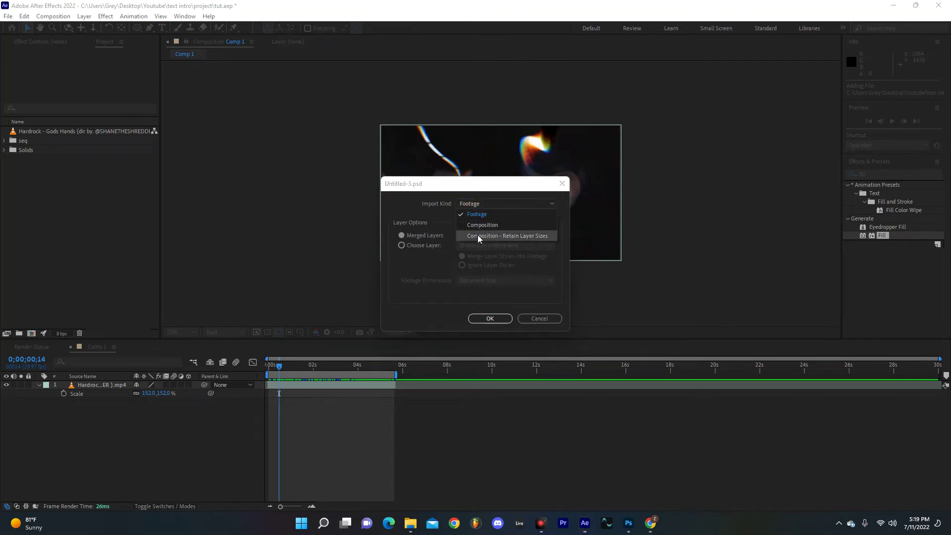
click(507, 236)
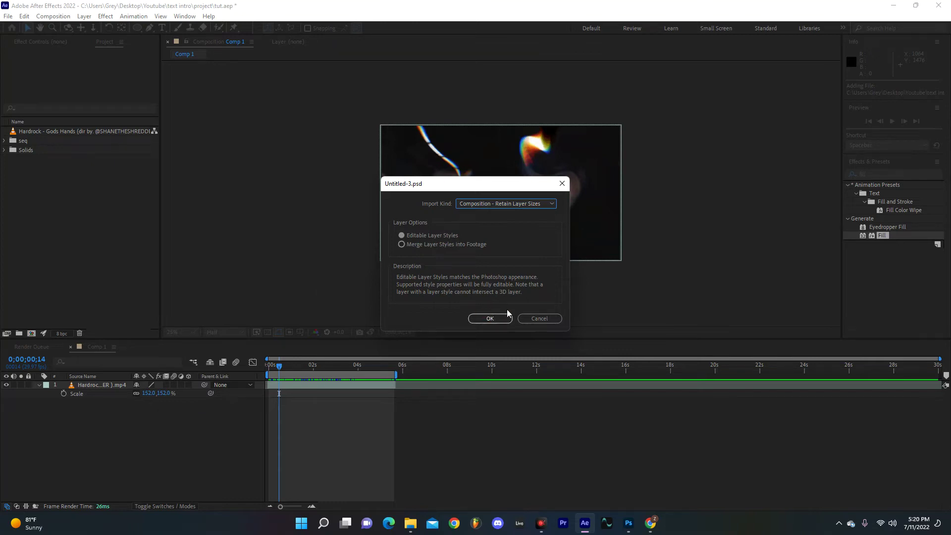
Confirm the import and inspect the TEMPLATE, MUSIC VIDEO, credit and background layers in Untitled-3
click(494, 320)
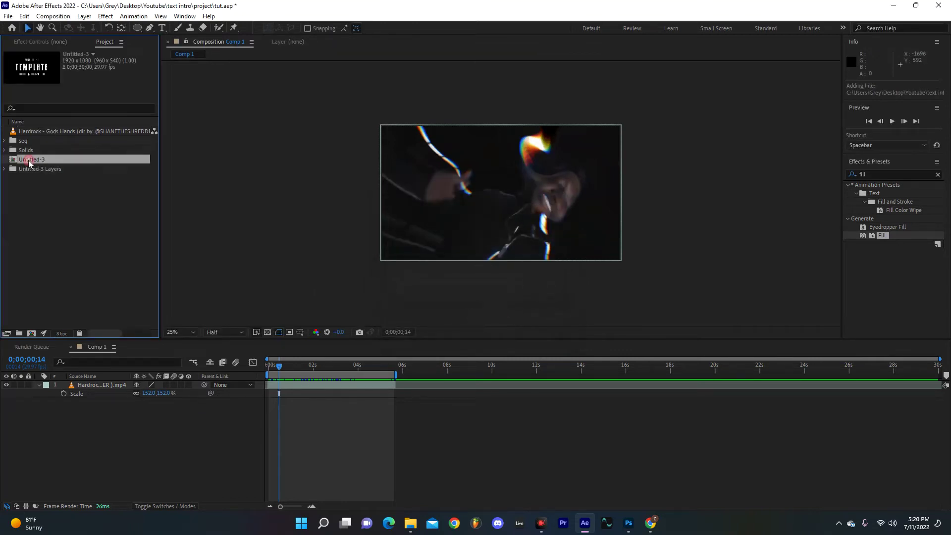
double_click(15, 162)
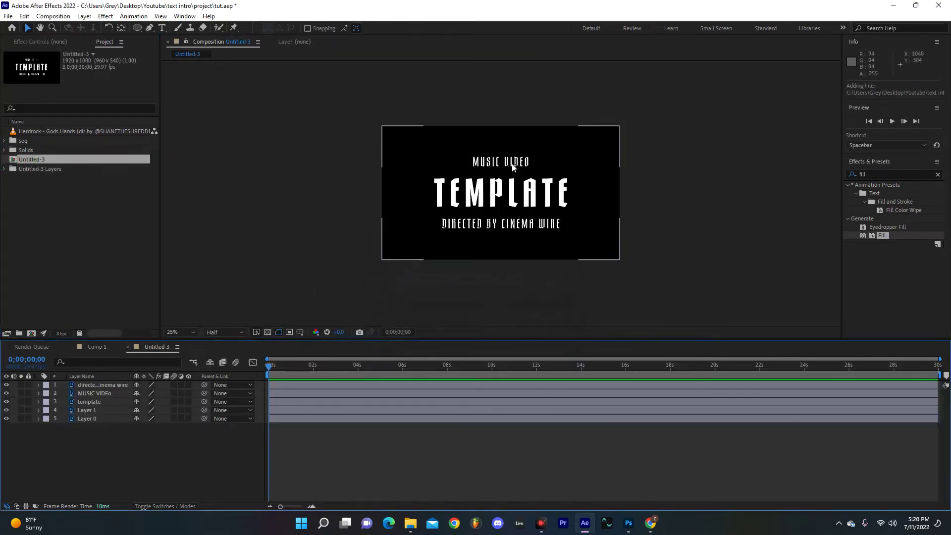
click(501, 205)
click(499, 163)
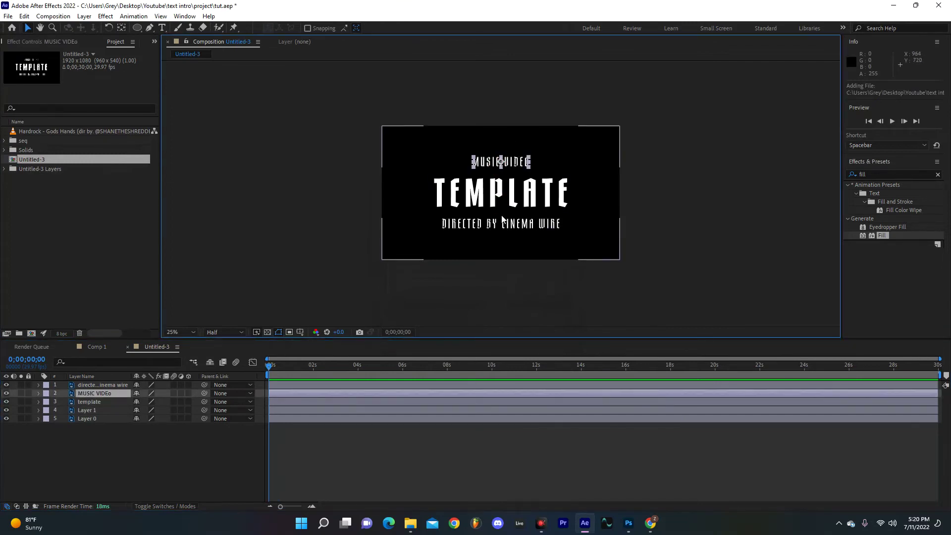
click(502, 224)
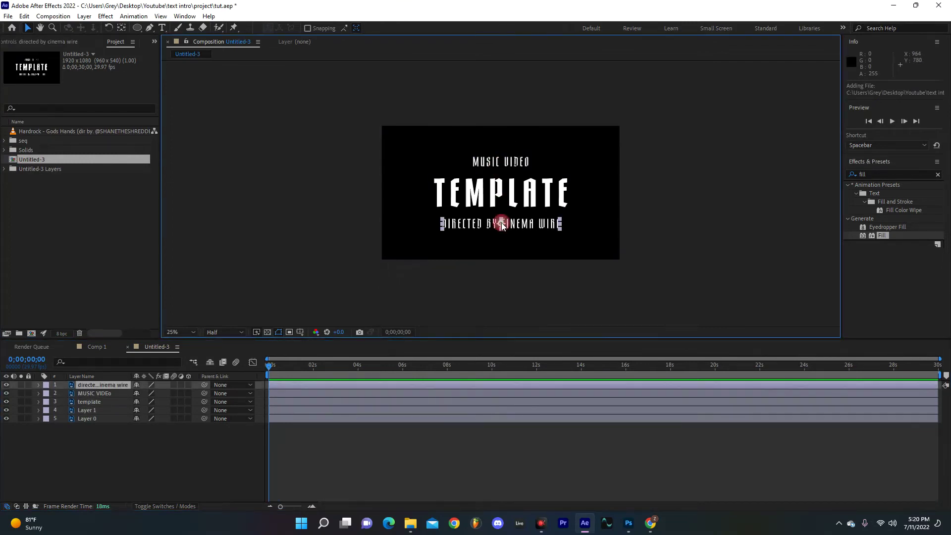
click(7, 410)
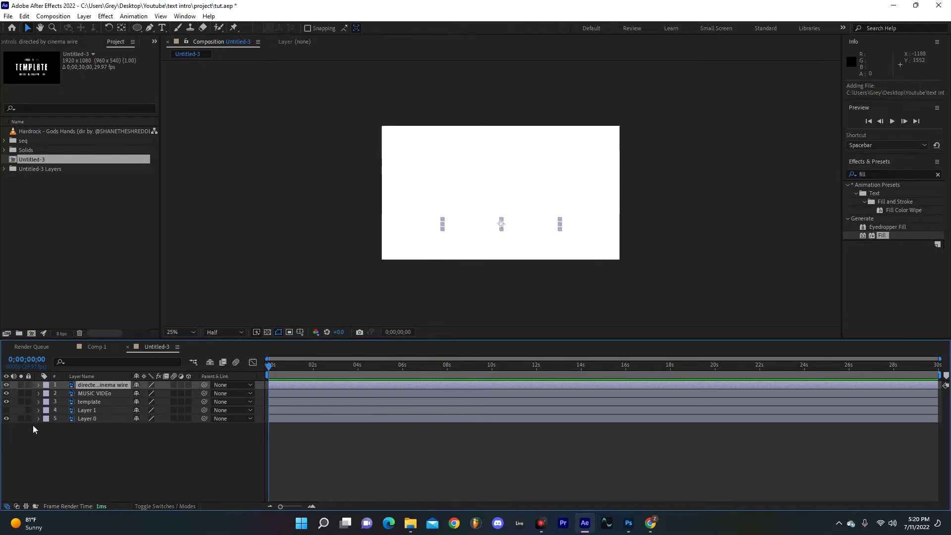
click(7, 411)
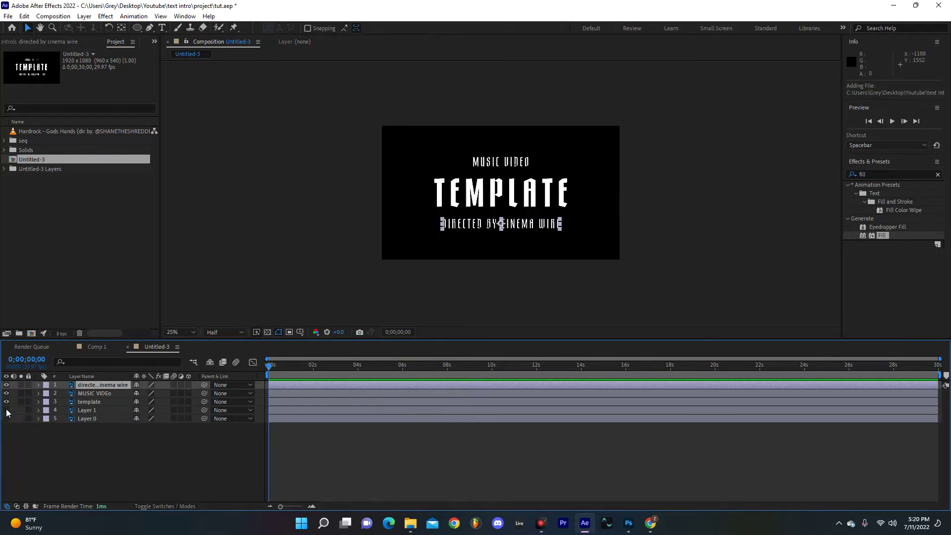
Place Untitled-3 as the top layer of Comp 1 and preview it
click(97, 347)
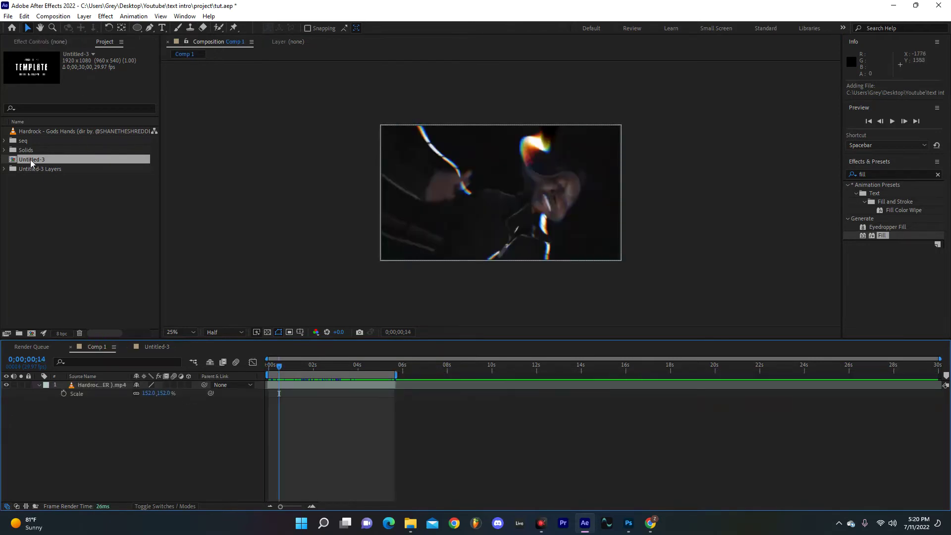
drag(31, 162, 75, 388)
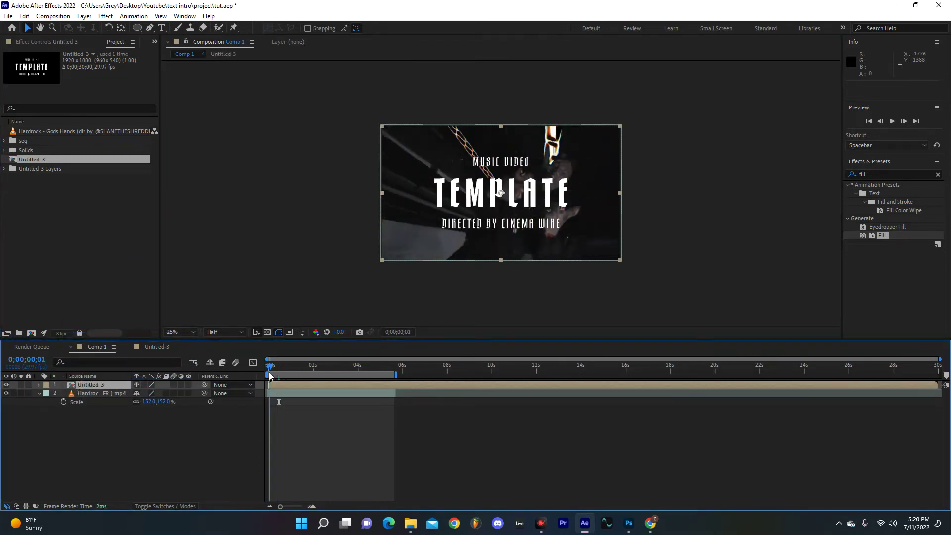
key(space)
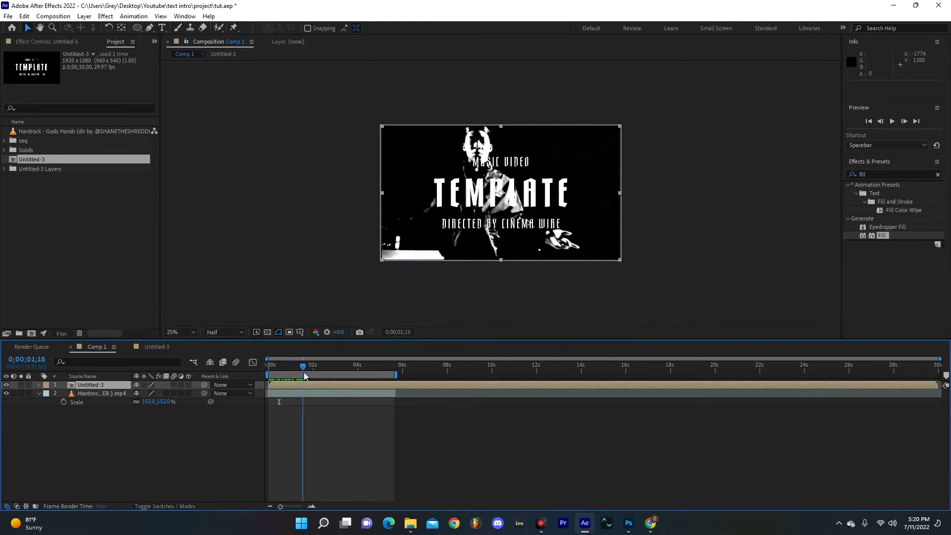
drag(338, 376, 278, 380)
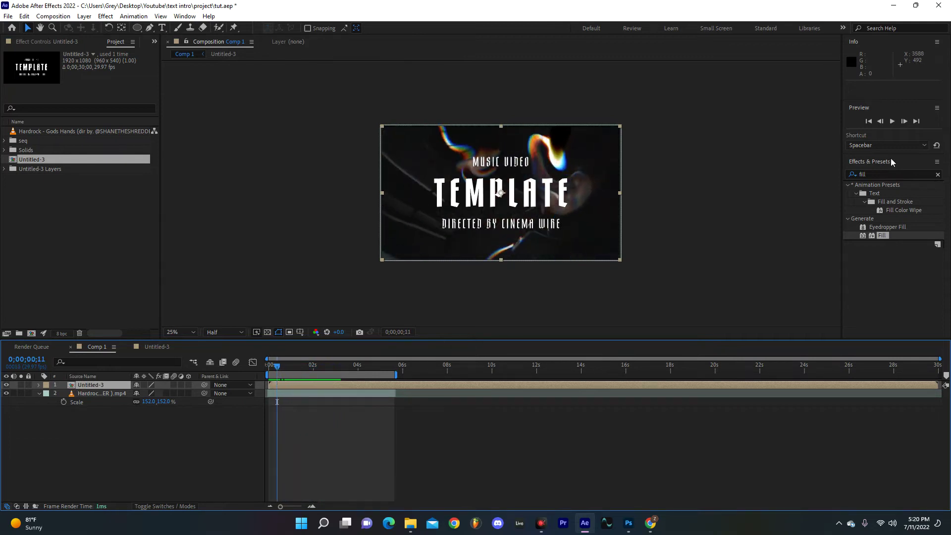
Search for the Fill effect and apply it to the Untitled-3 layer
click(936, 175)
click(918, 172)
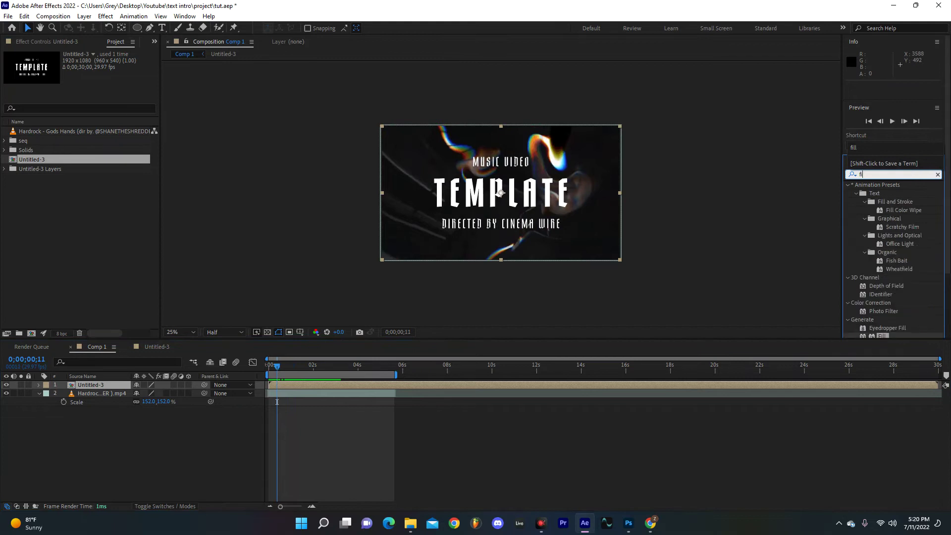
text(ll)
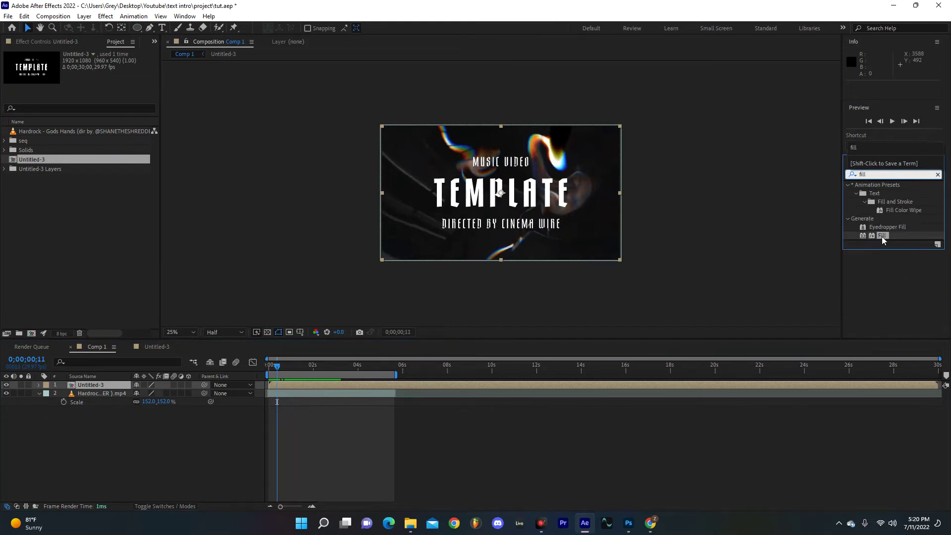
drag(882, 236, 76, 430)
drag(71, 381, 84, 387)
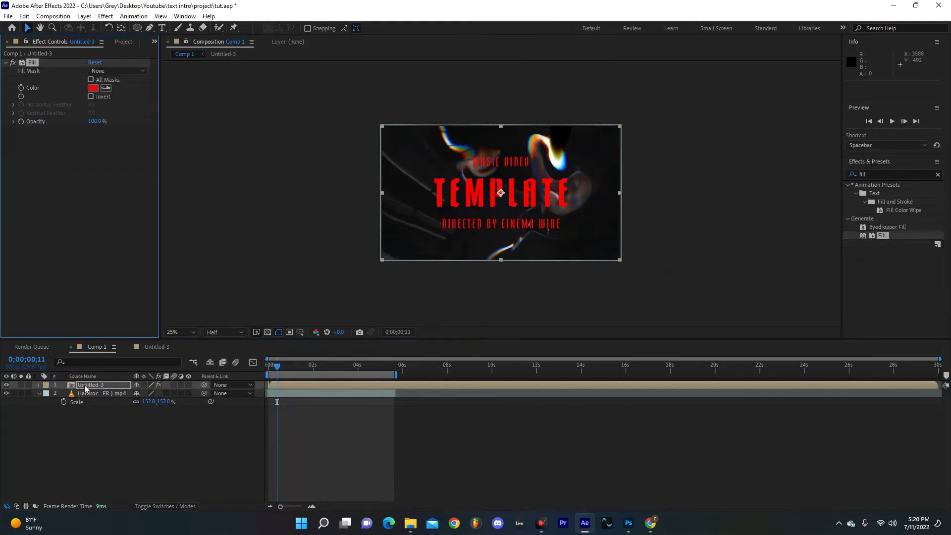
Set the Fill colour to a dark red
click(93, 88)
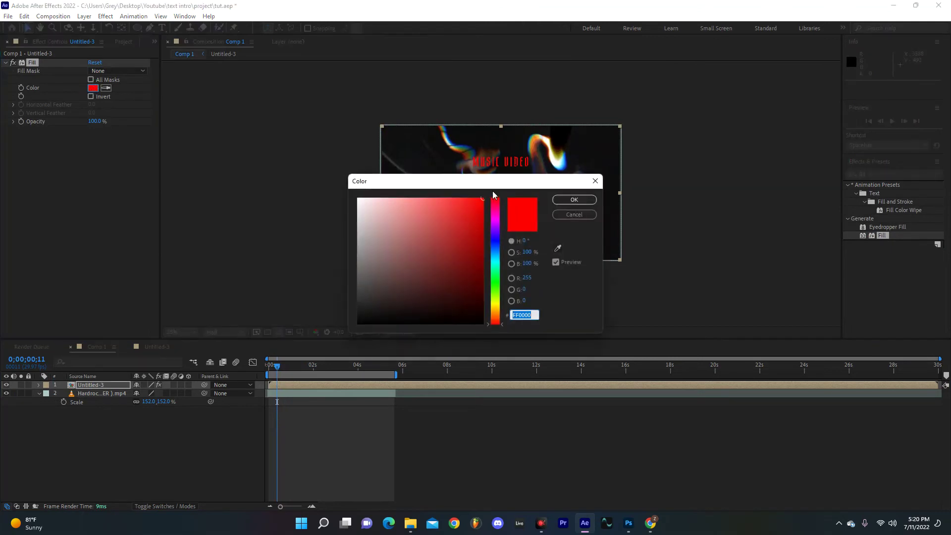
drag(490, 187, 209, 161)
click(200, 200)
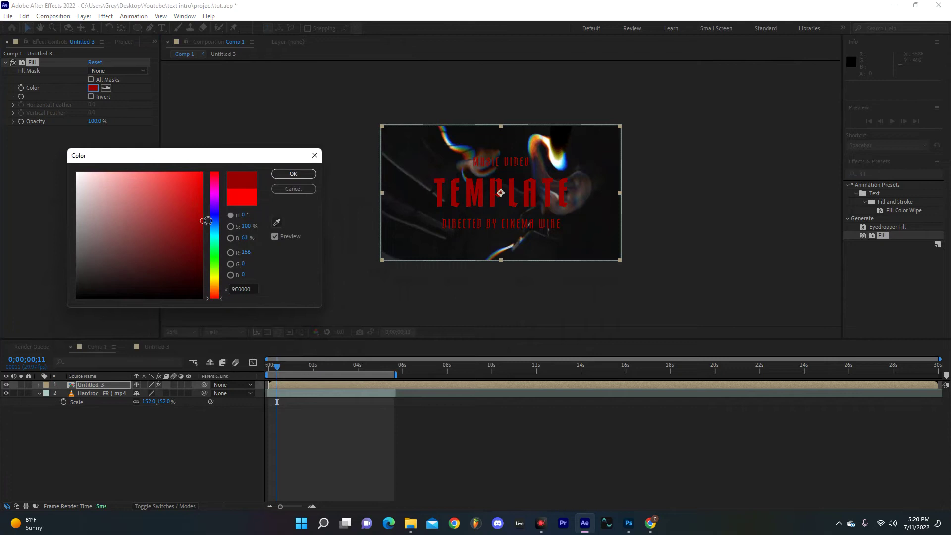
mouse_move(208, 221)
mouse_down()
mouse_move(179, 188)
mouse_move(168, 201)
mouse_move(213, 214)
mouse_move(175, 228)
mouse_up()
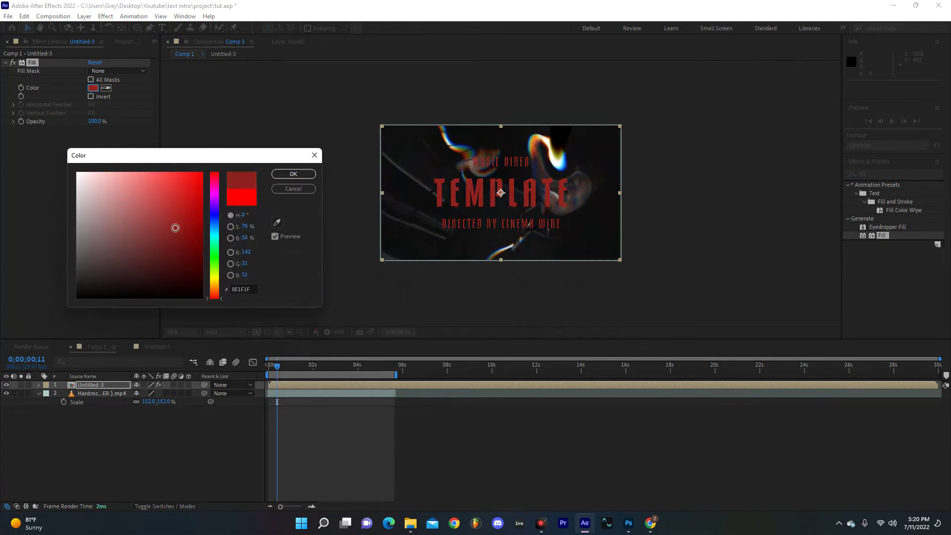
click(294, 170)
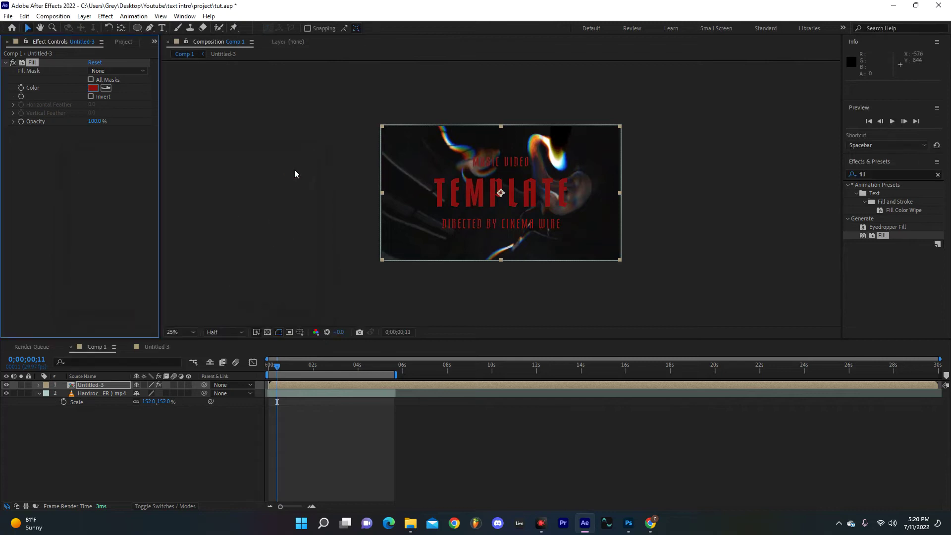
Preview the red title from the start of the comp
click(272, 371)
drag(272, 371, 258, 375)
key(space)
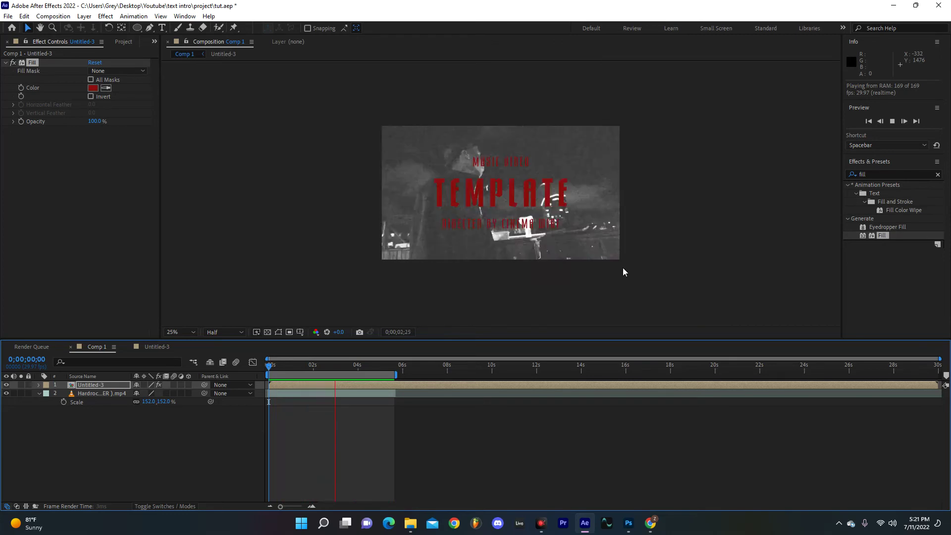
Stop the preview and apply Turbulent Displace to the Untitled-3 title layer
key(space)
click(937, 174)
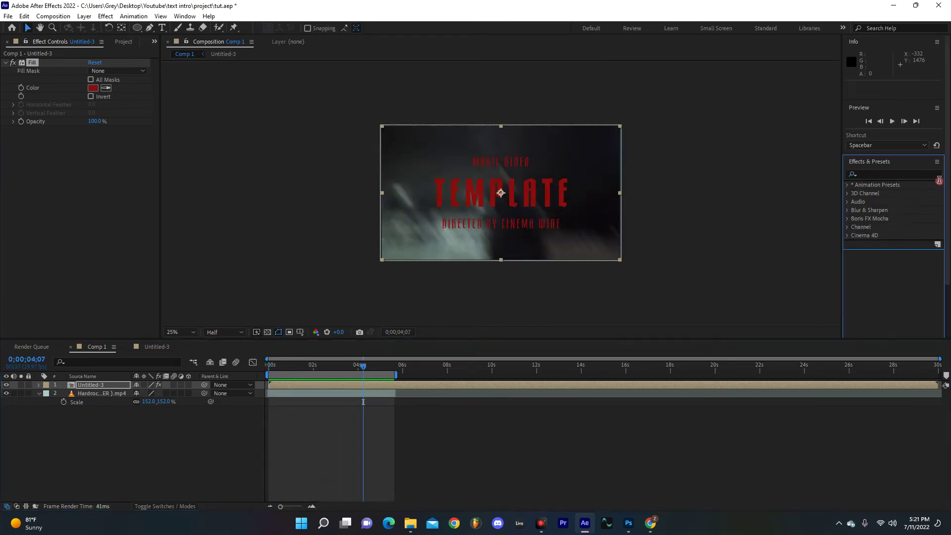
click(907, 172)
text(turb)
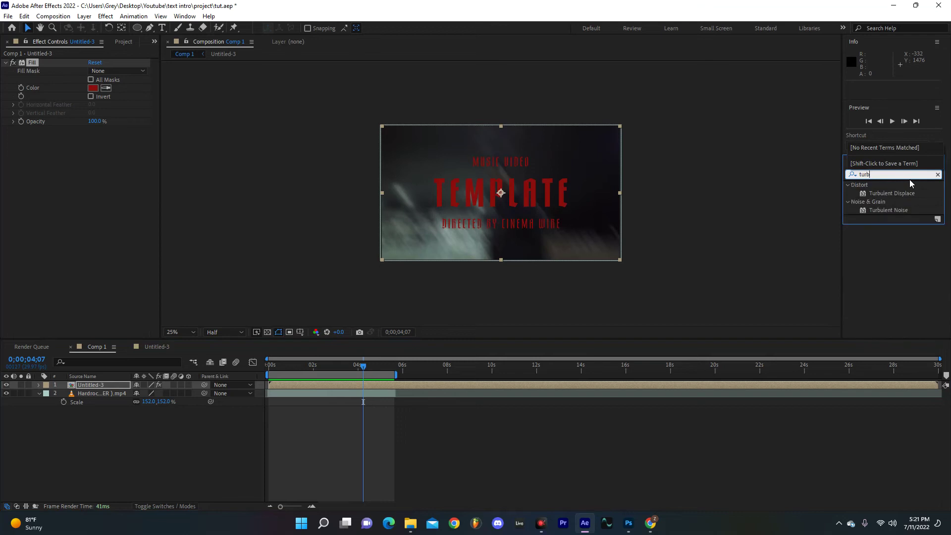
drag(911, 196, 94, 386)
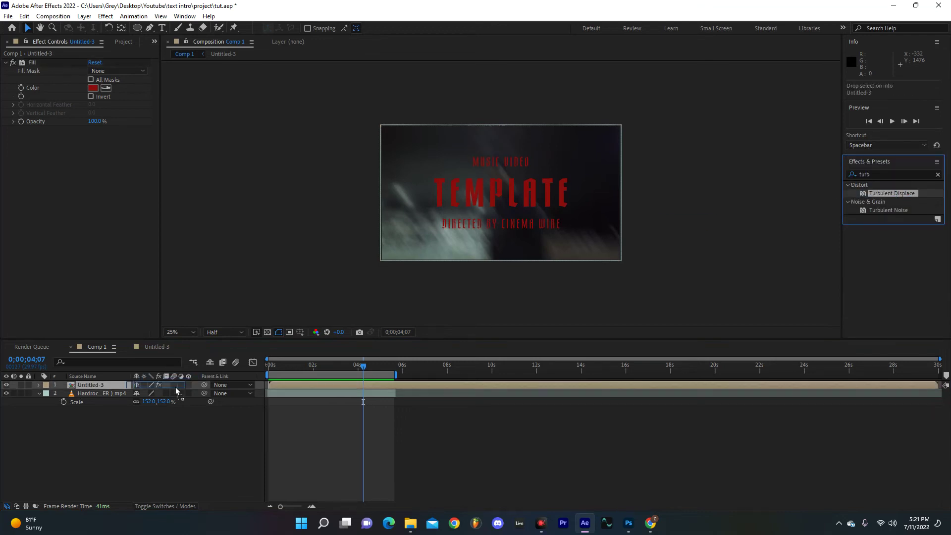
Keyframe Amount at 0 at the start and 10 near 2;23
drag(310, 370, 264, 374)
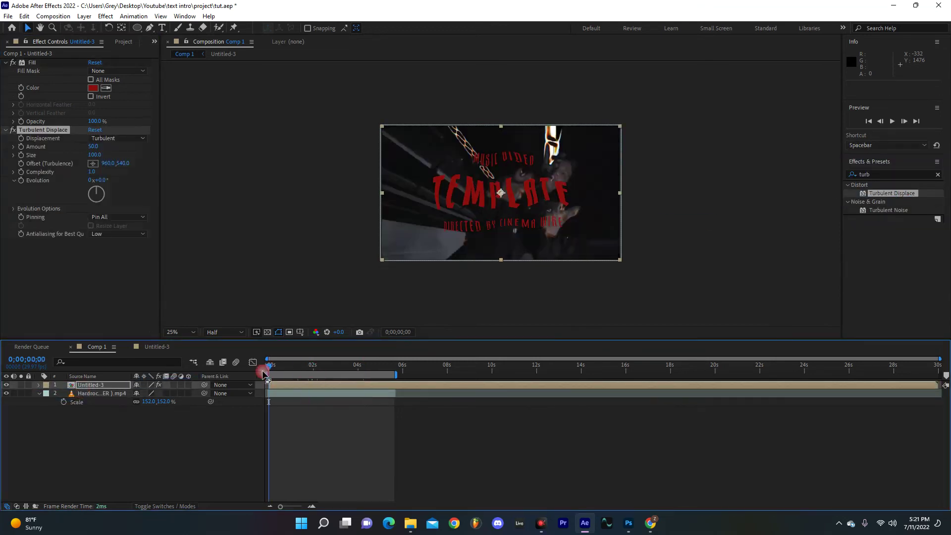
click(314, 366)
click(94, 148)
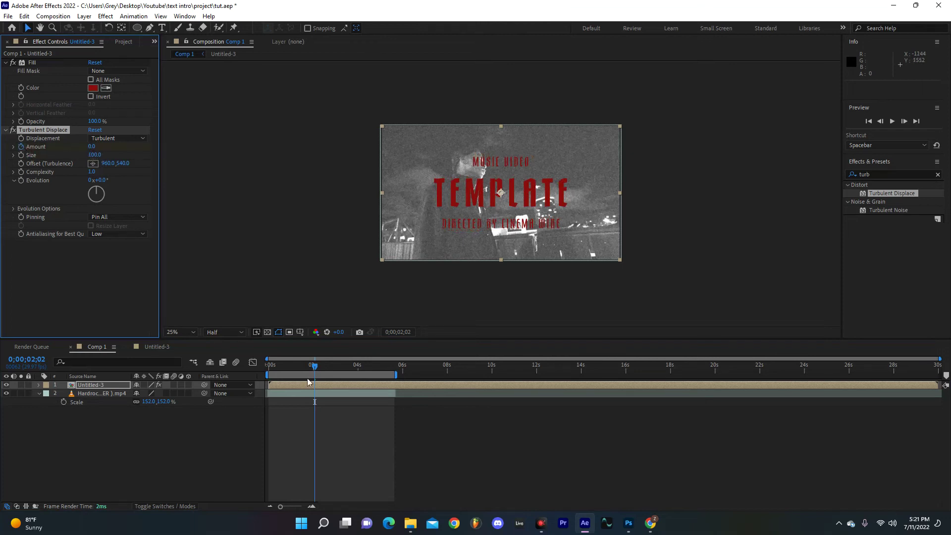
key(u)
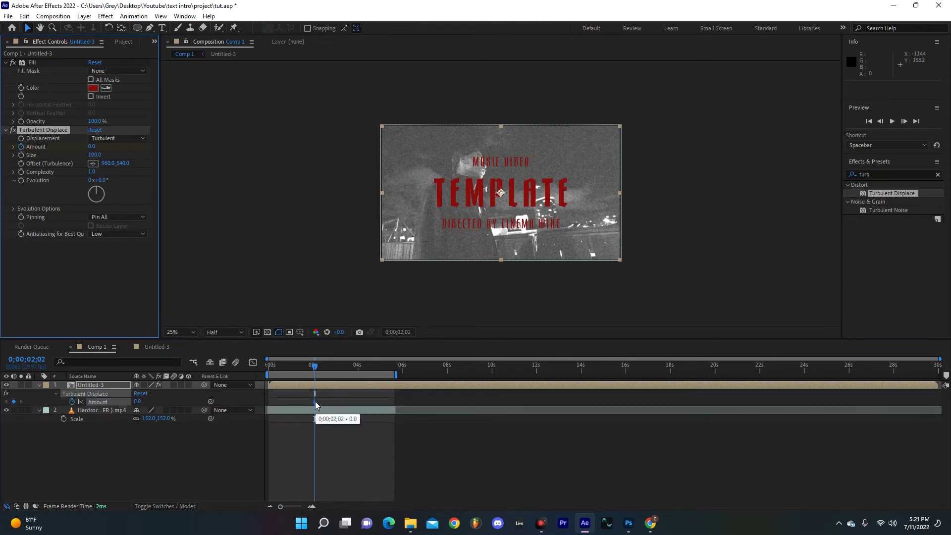
drag(315, 403, 269, 402)
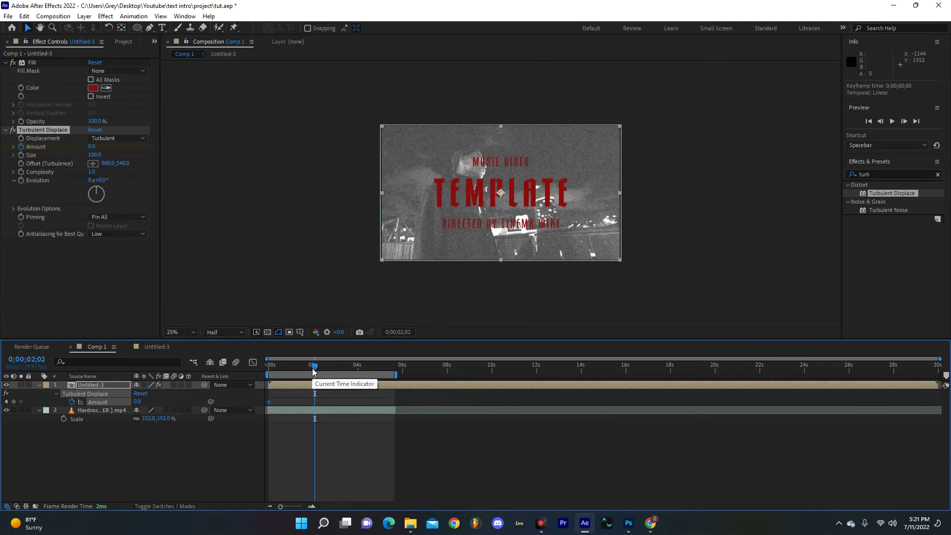
drag(313, 371, 327, 374)
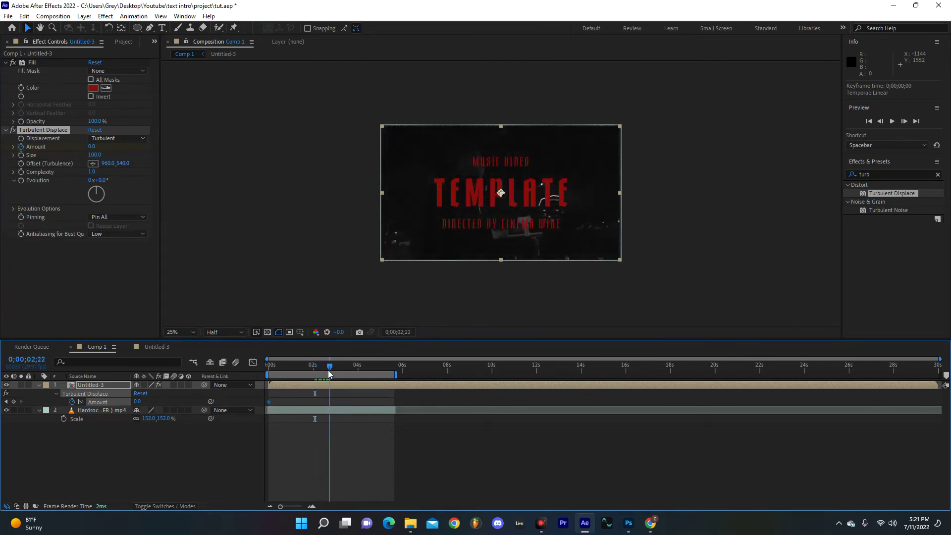
click(91, 146)
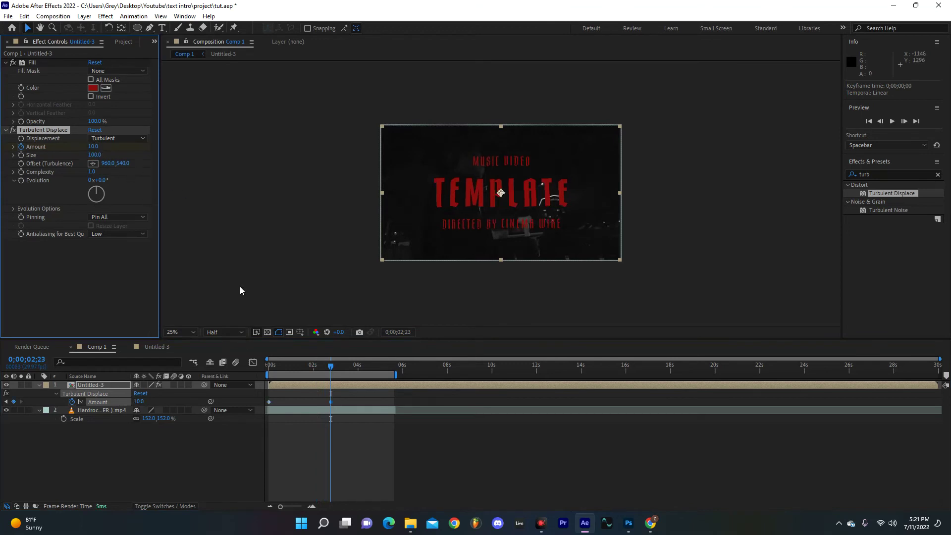
Copy the starting 0 Amount keyframe and paste it near 5;18
click(267, 402)
key(ctrl+c)
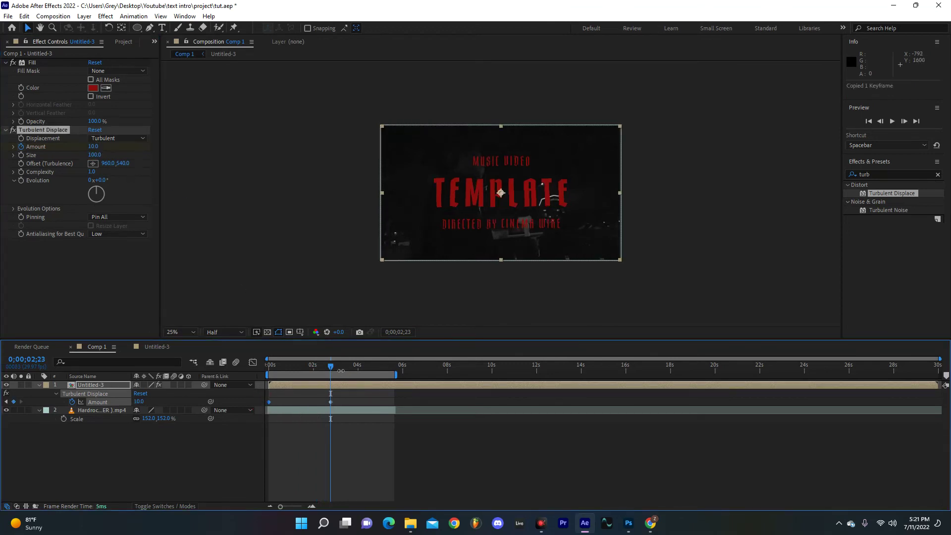
click(367, 371)
drag(367, 374, 393, 374)
key(ctrl+v)
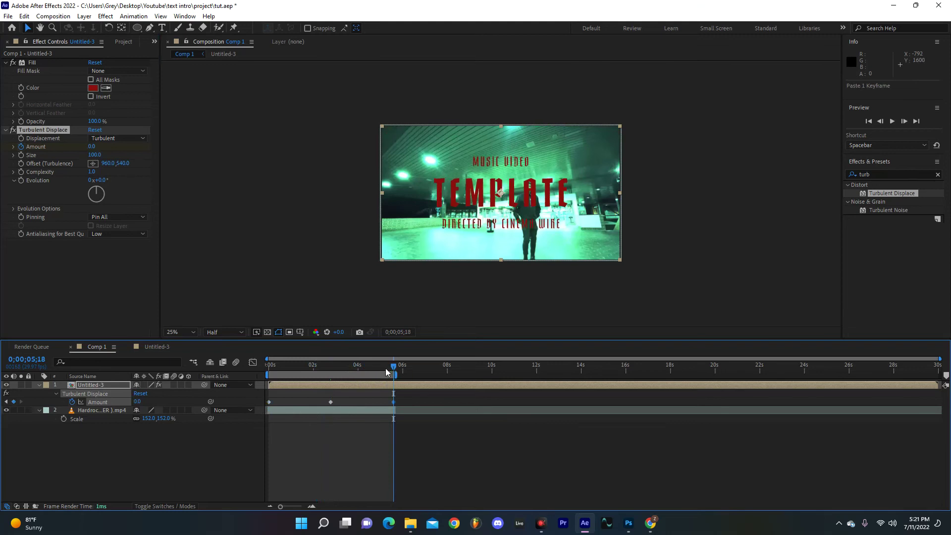
Preview the wobble, set Amount to 30 near 2;10, remove the old middle keyframe, and replay
key(Home)
key(space)
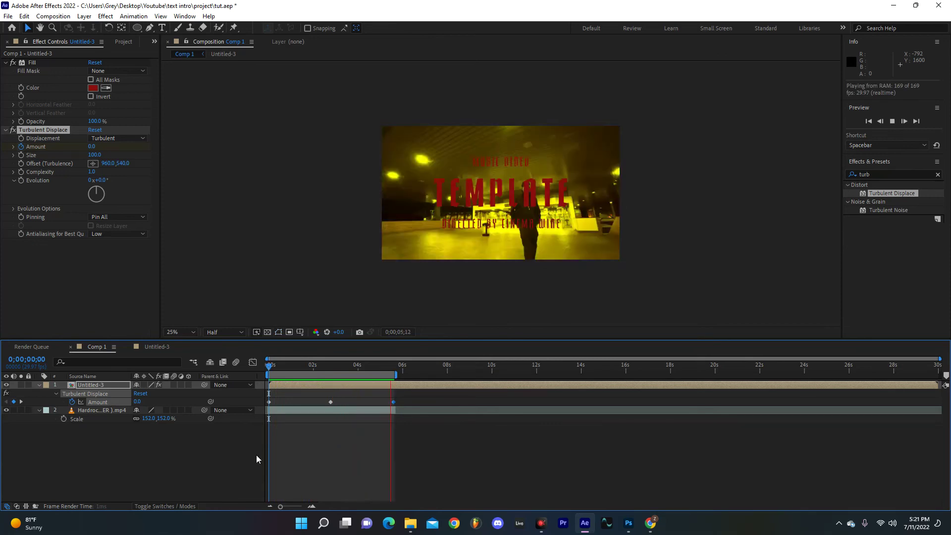
drag(316, 367, 321, 369)
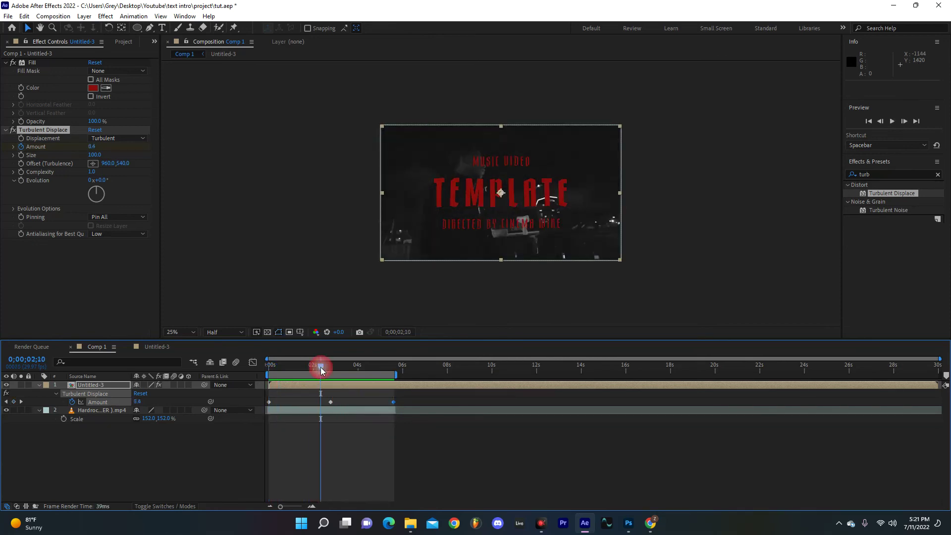
click(92, 147)
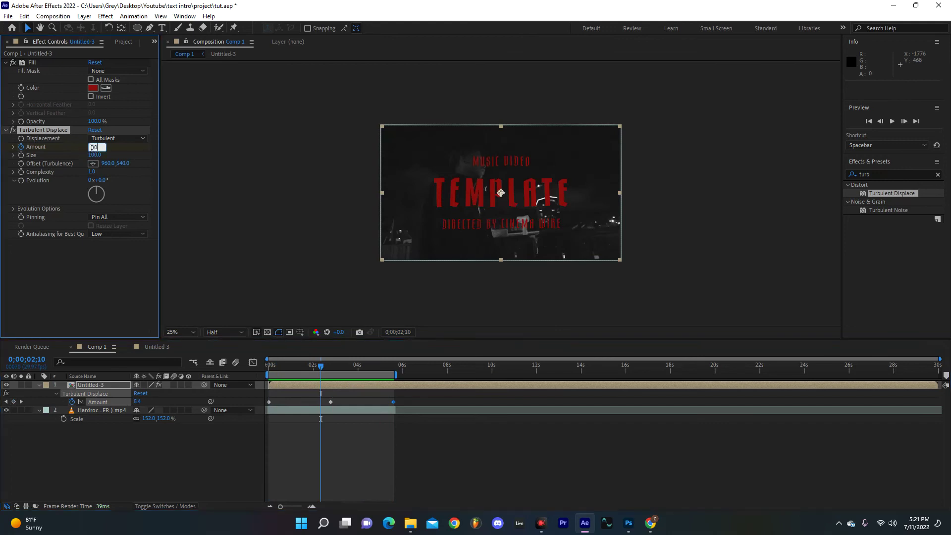
click(330, 402)
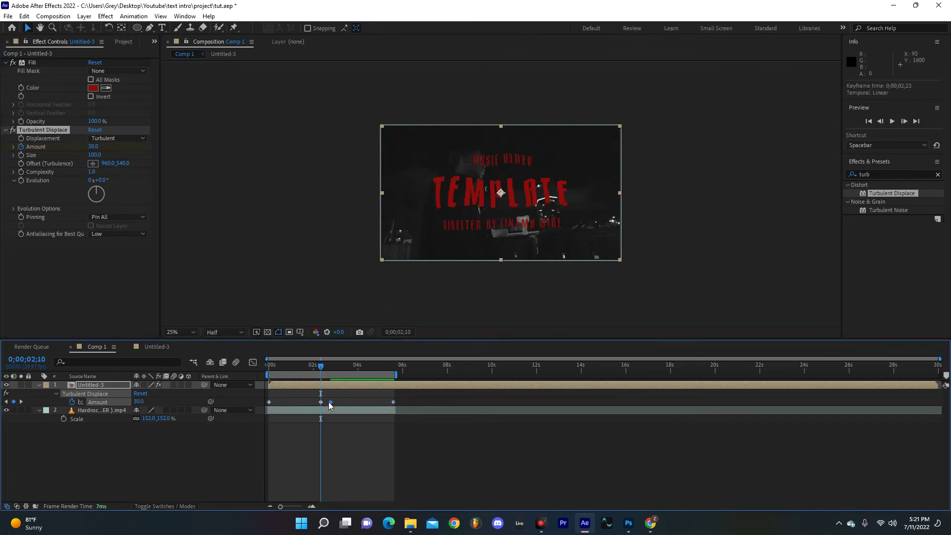
key(ctrl+z)
click(327, 403)
key(space)
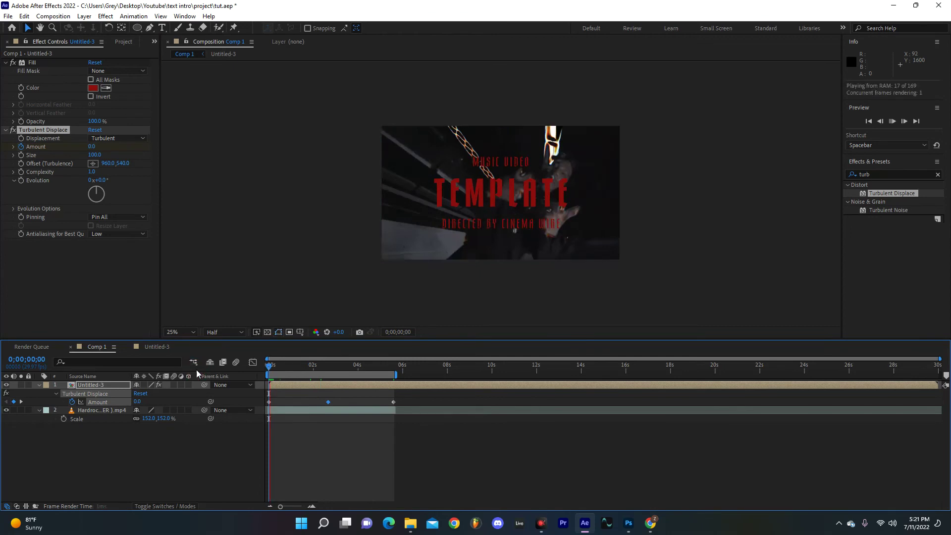